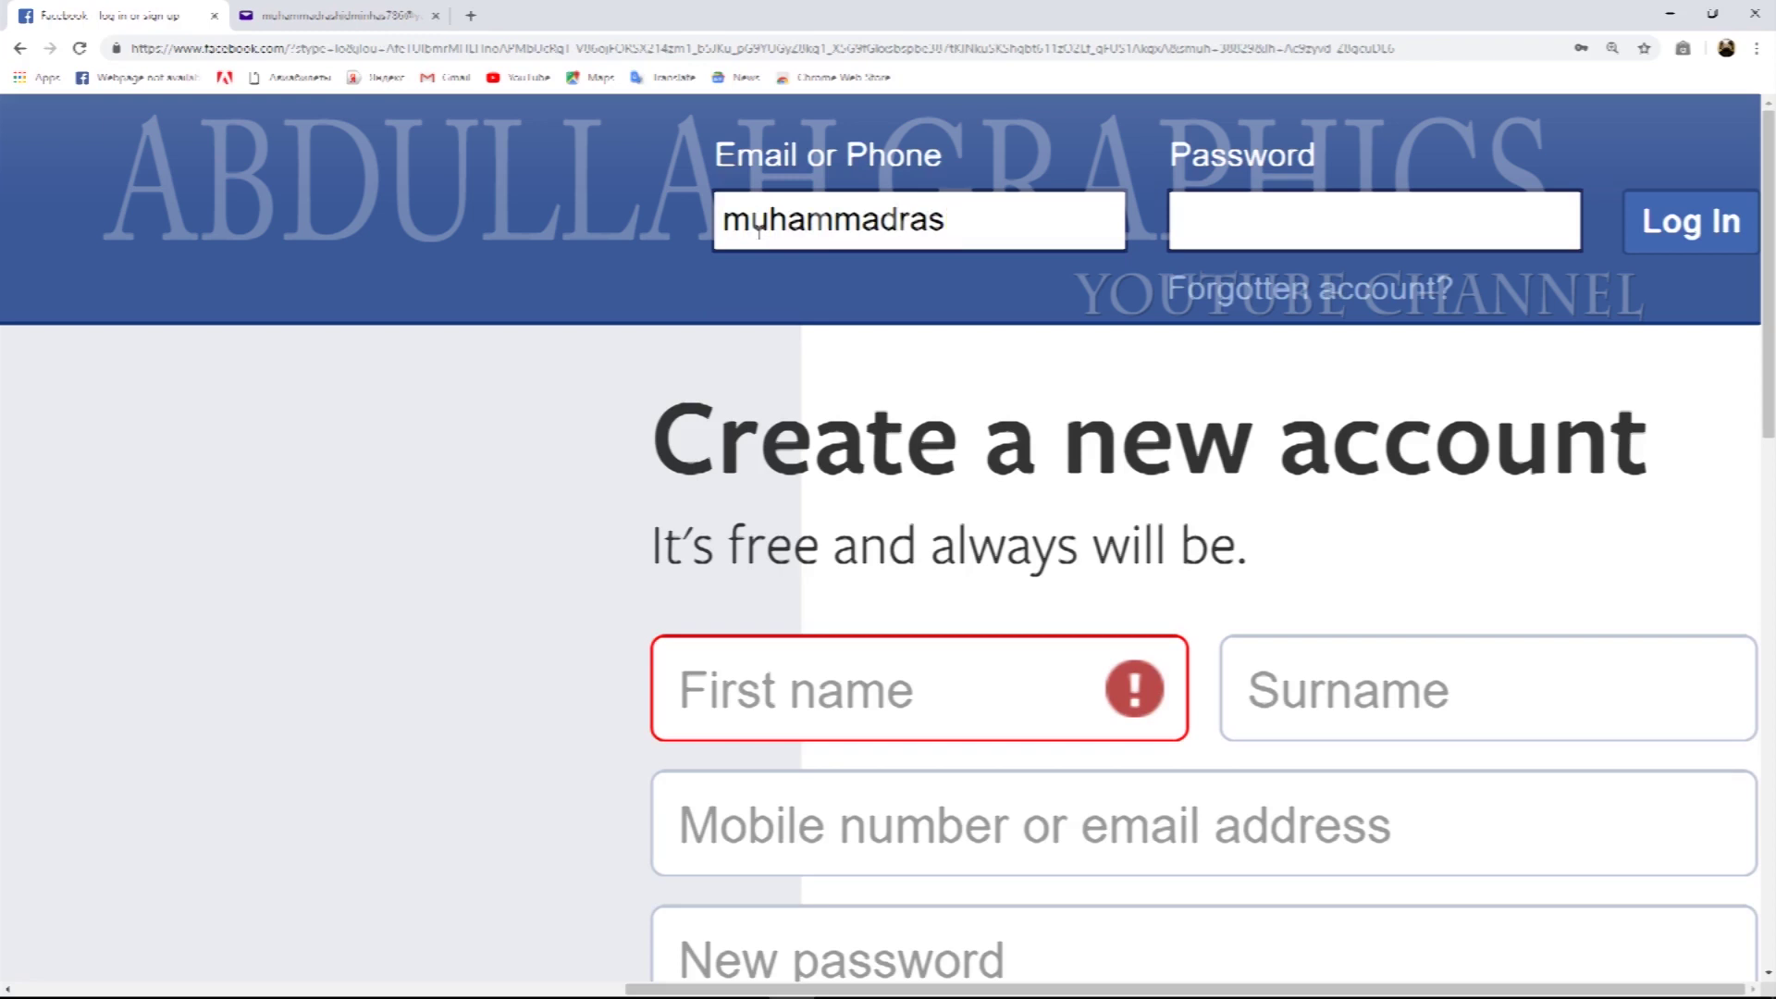
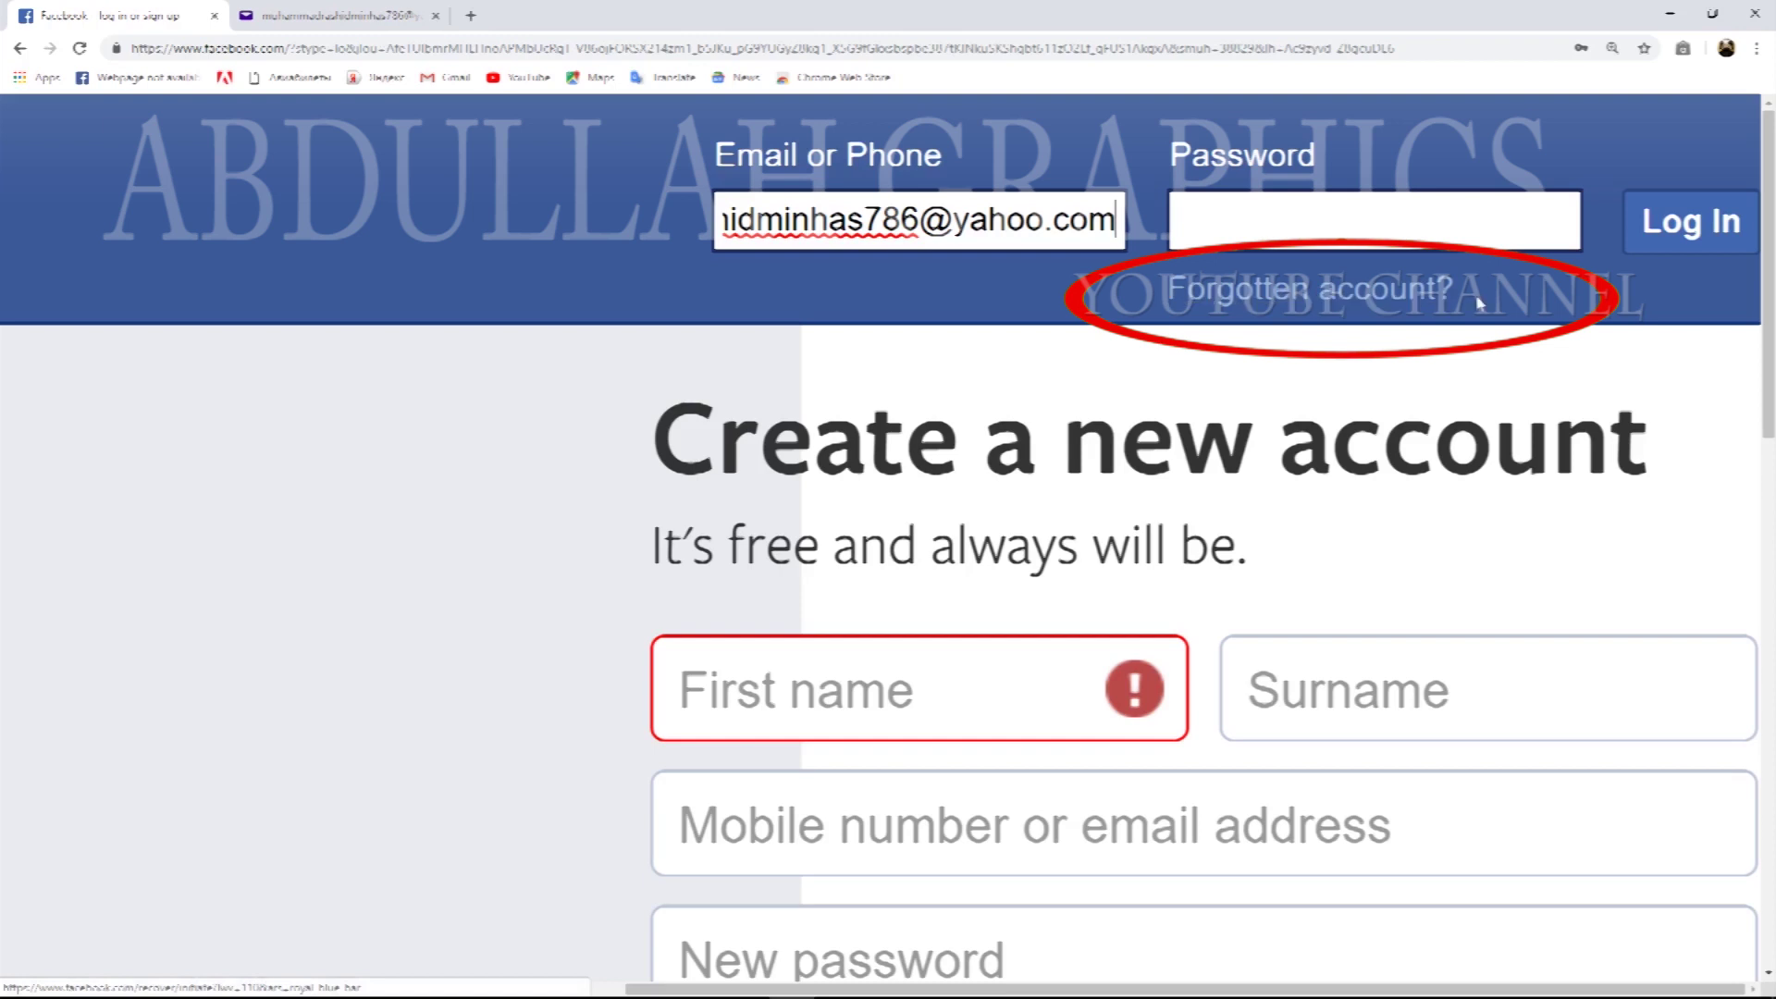
# Go to the 'Forgotten account?' page and highlight 'email address' in its instructions.
pyautogui.click(1293, 294)
pyautogui.moveTo(617, 525); pyautogui.dragTo(1089, 541)
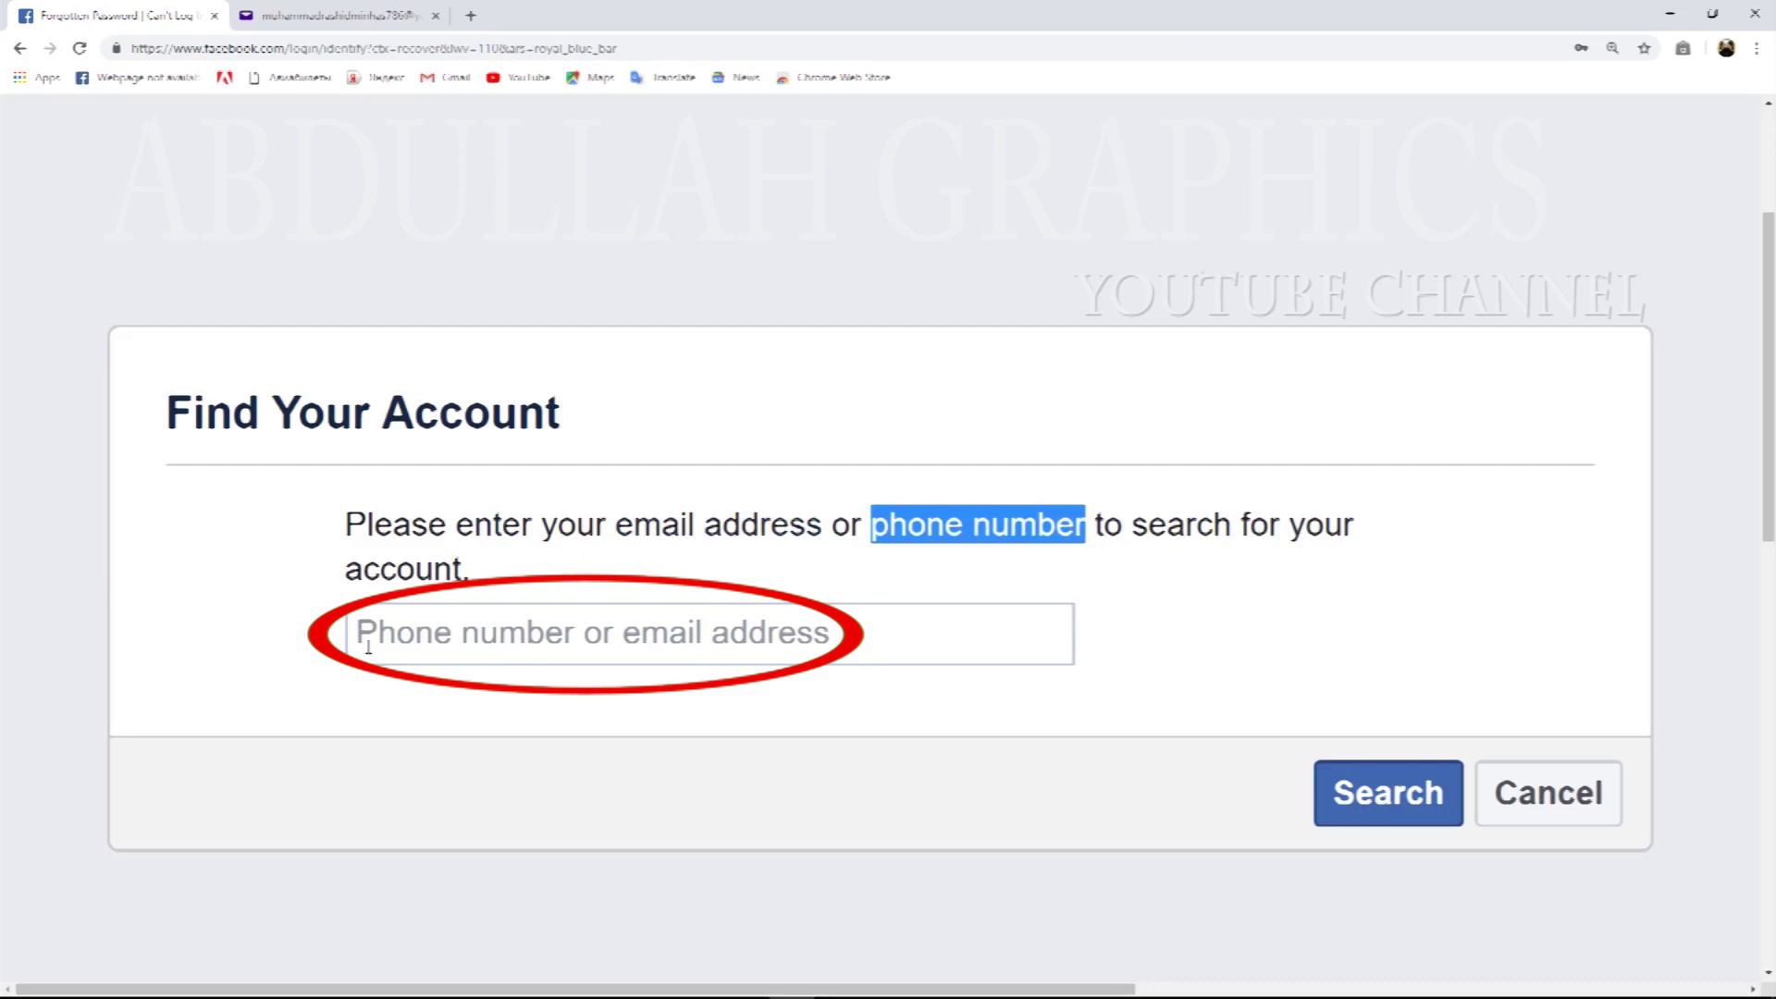
# Search Find Your Account using the account's full Yahoo e-mail address.
pyautogui.click(368, 648)
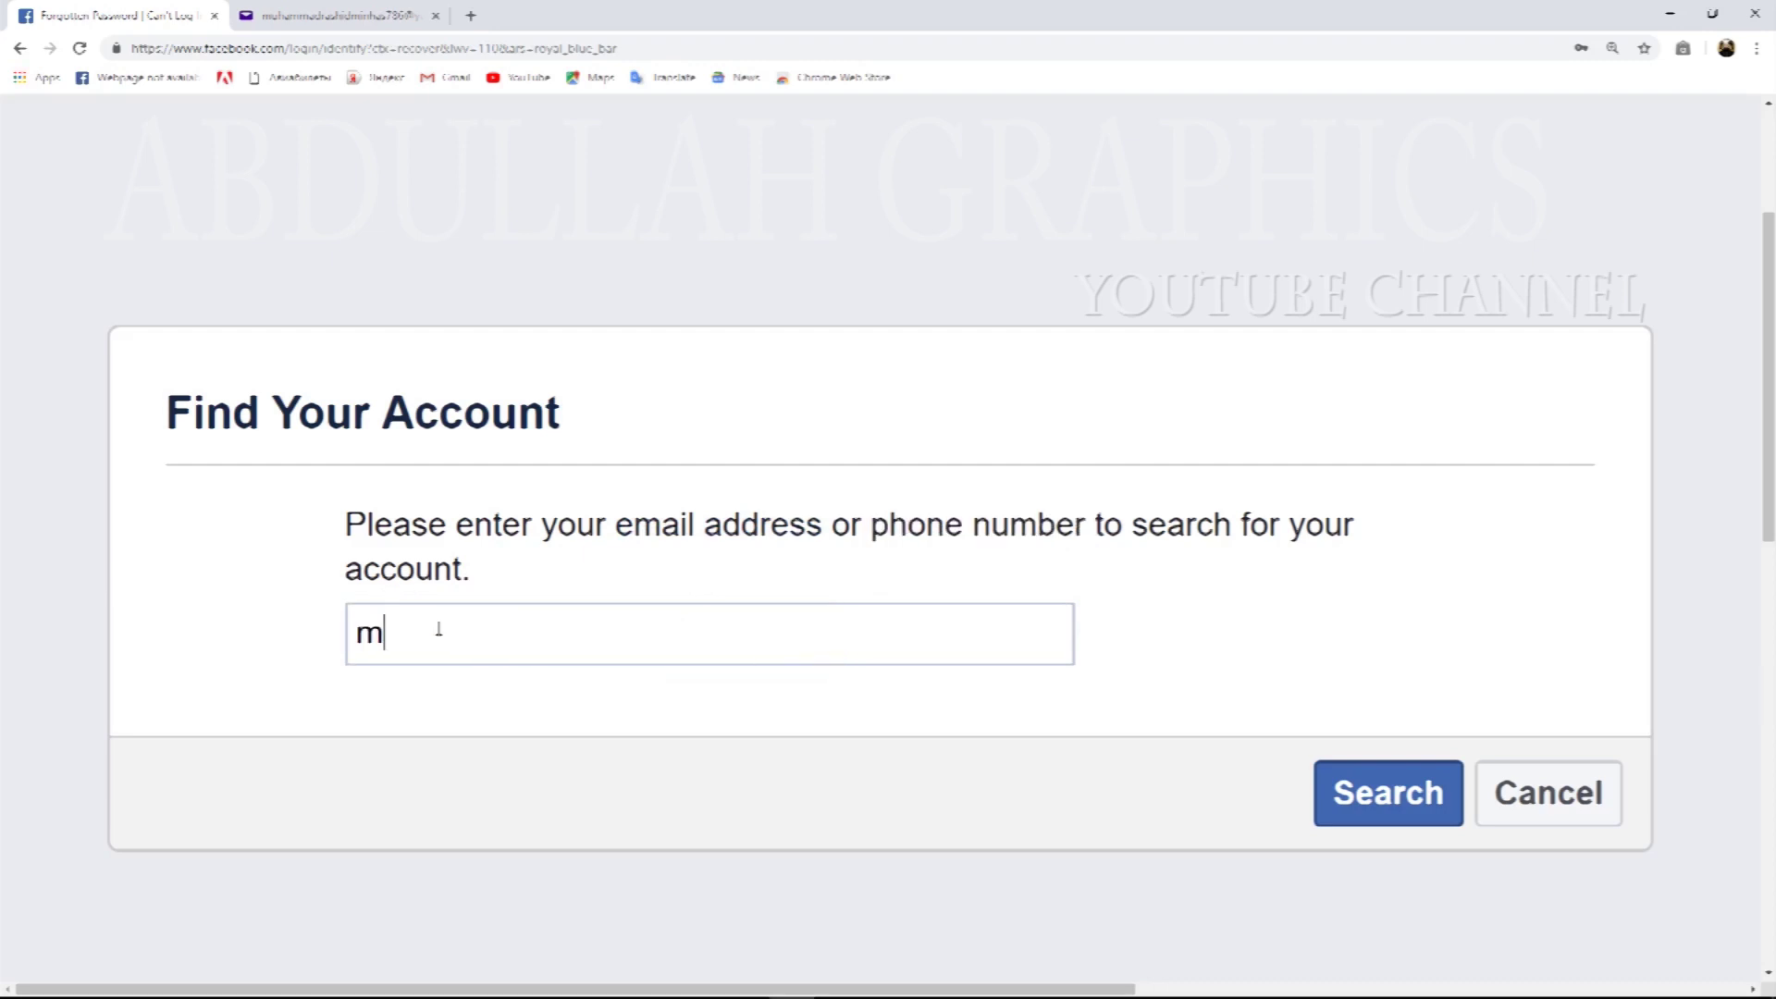
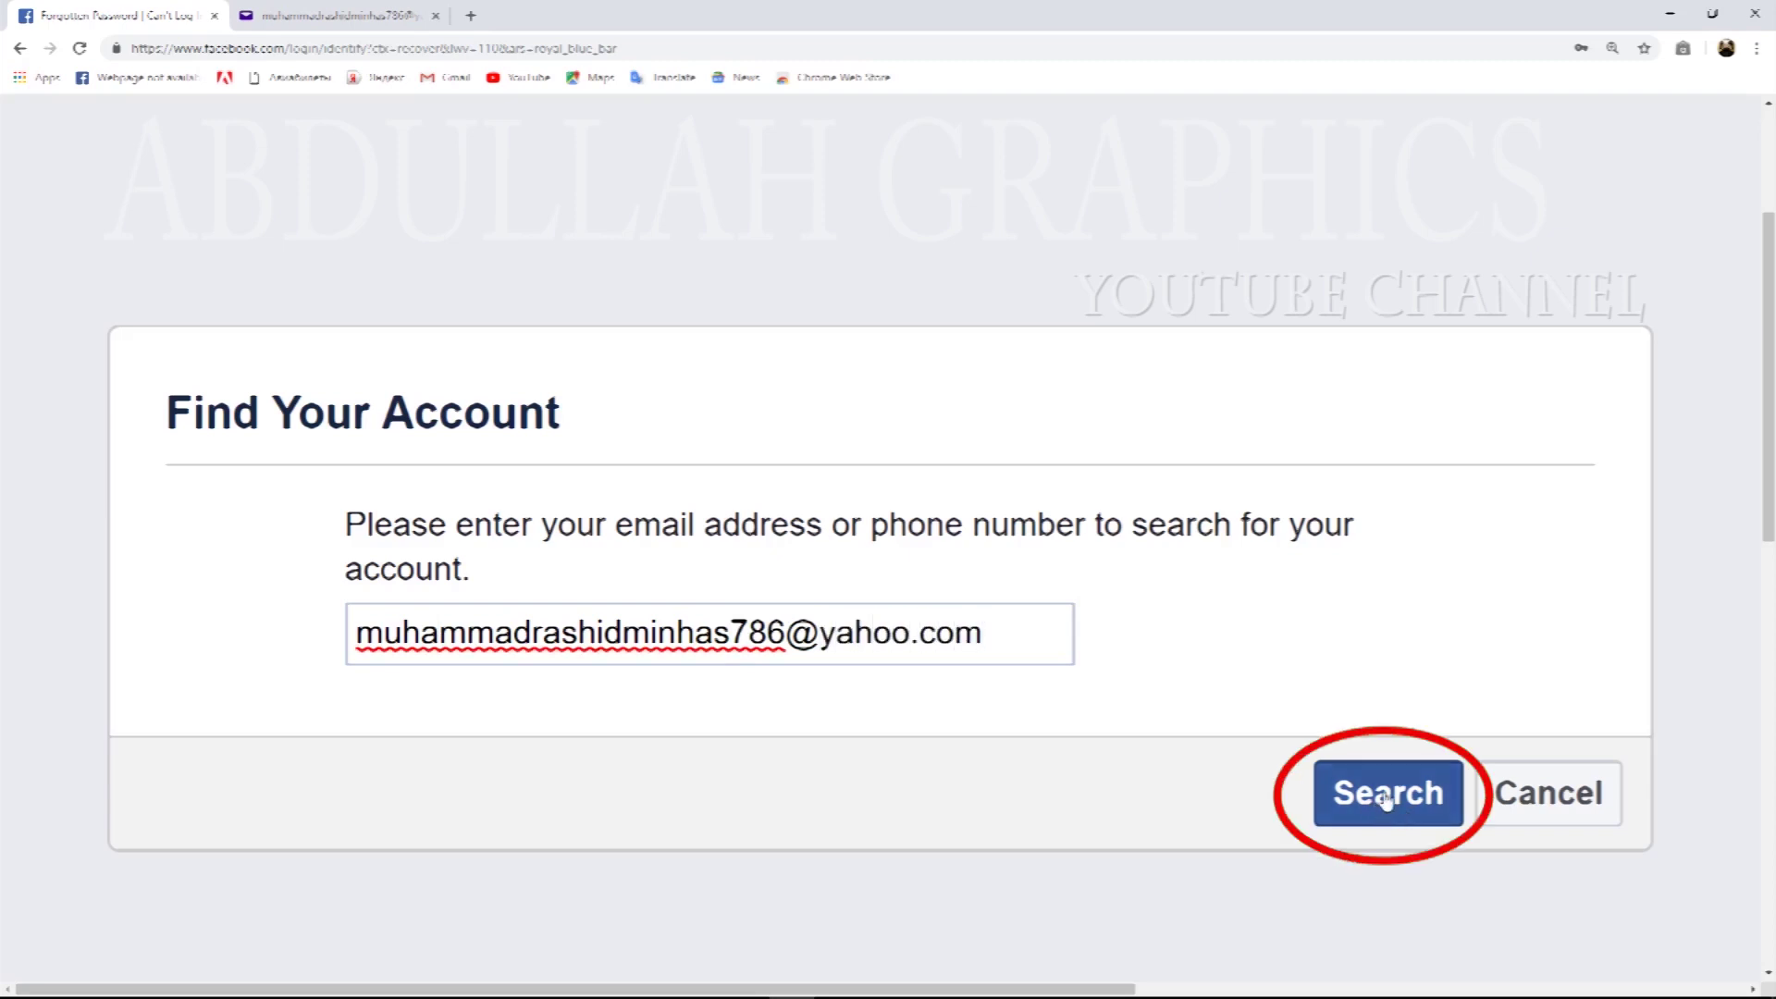
pyautogui.click(1384, 797)
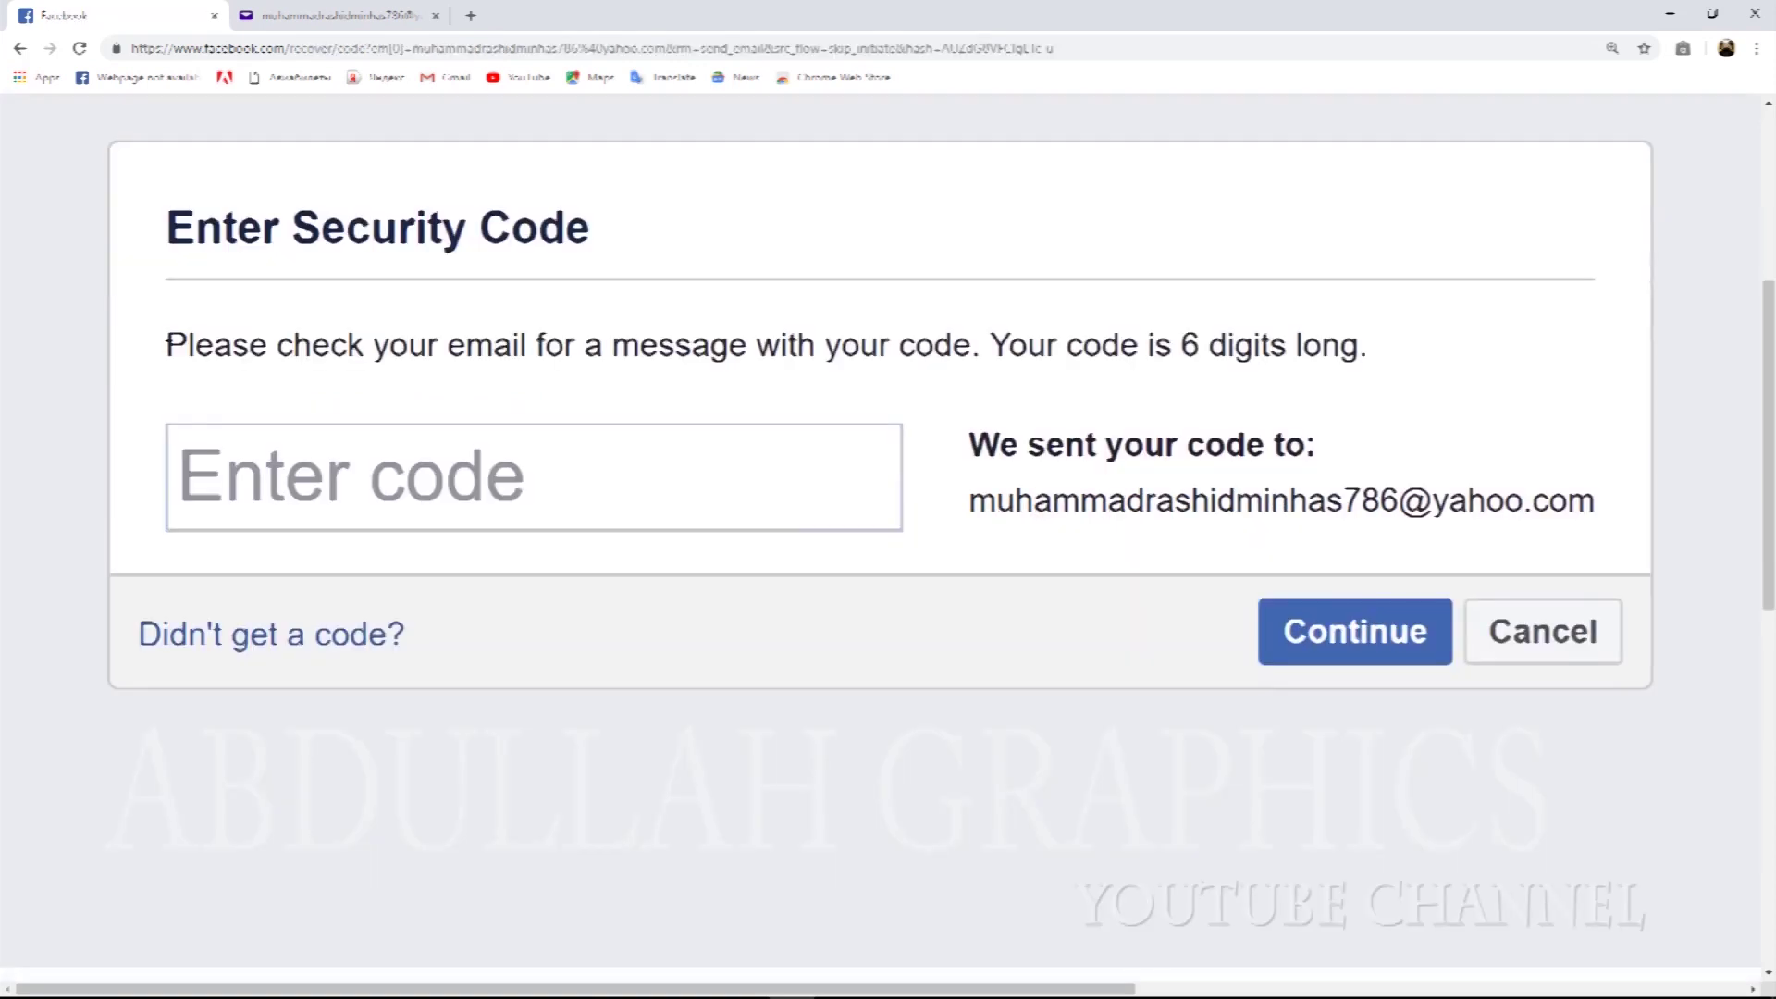
# Highlight the code instructions, including 'check your email' and 'We sent your code to'.
pyautogui.moveTo(166, 347); pyautogui.dragTo(535, 359)
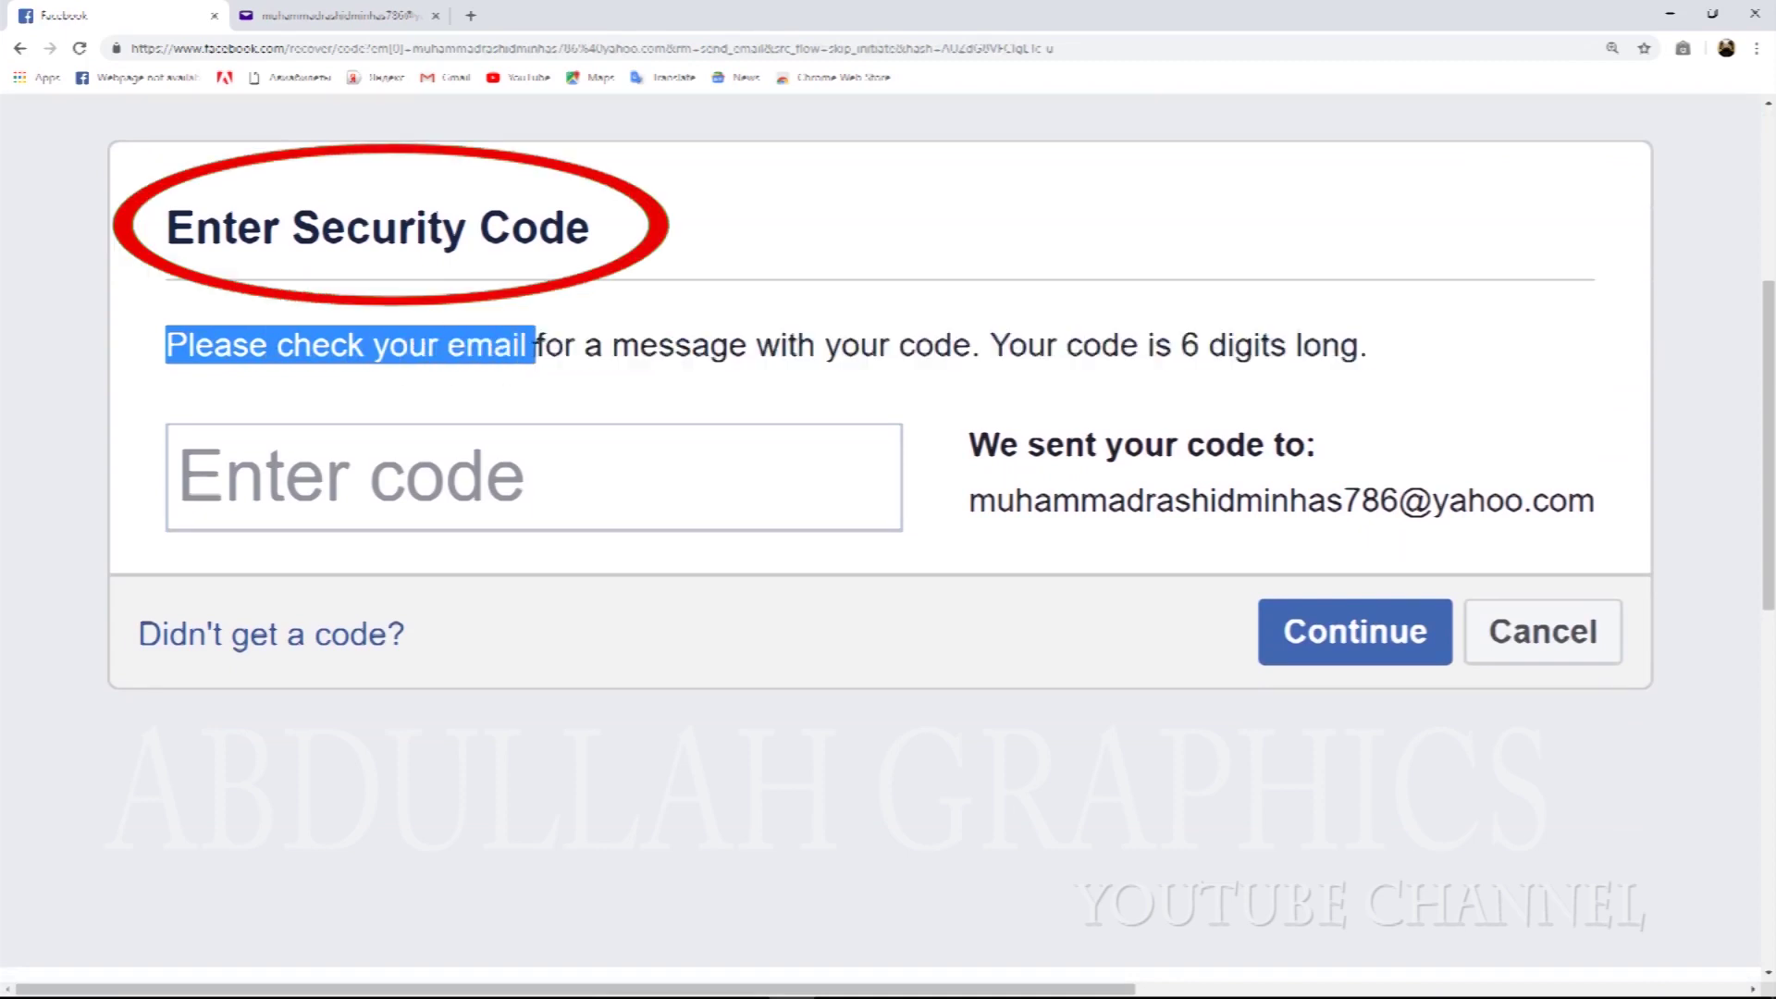
pyautogui.click(297, 351)
pyautogui.moveTo(277, 351); pyautogui.dragTo(531, 356)
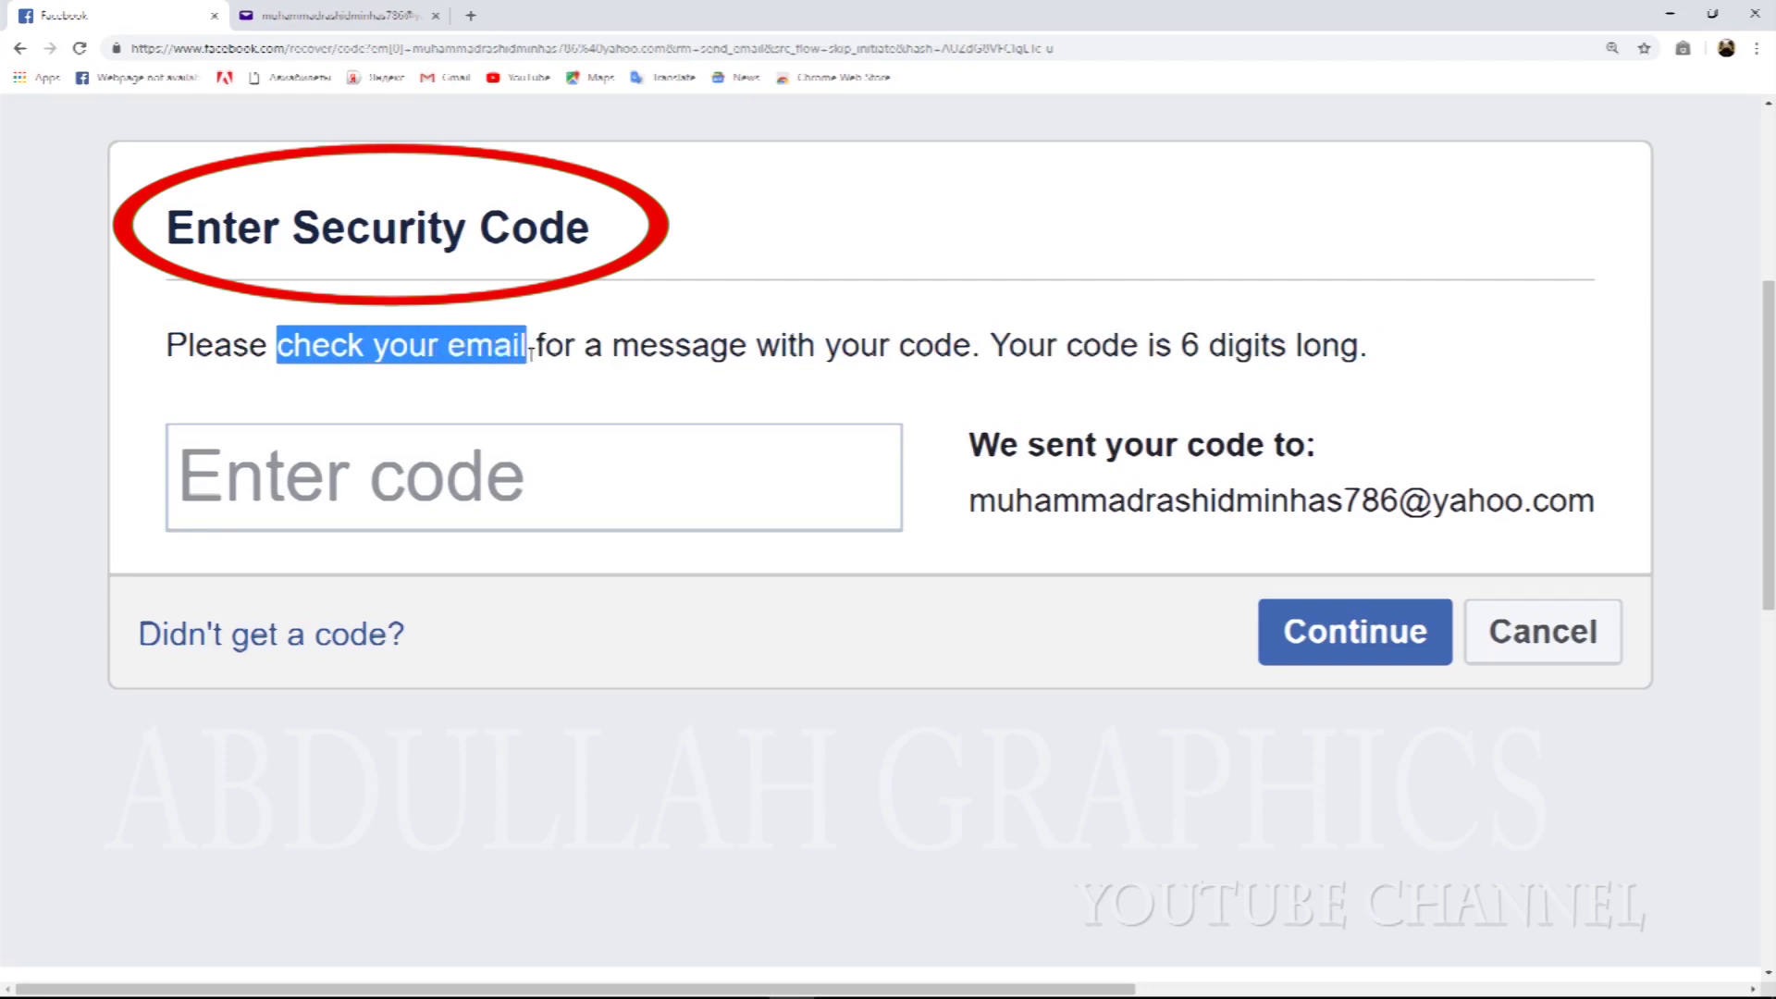
pyautogui.click(541, 344)
pyautogui.moveTo(541, 344); pyautogui.dragTo(742, 356)
pyautogui.moveTo(969, 447); pyautogui.dragTo(1304, 451)
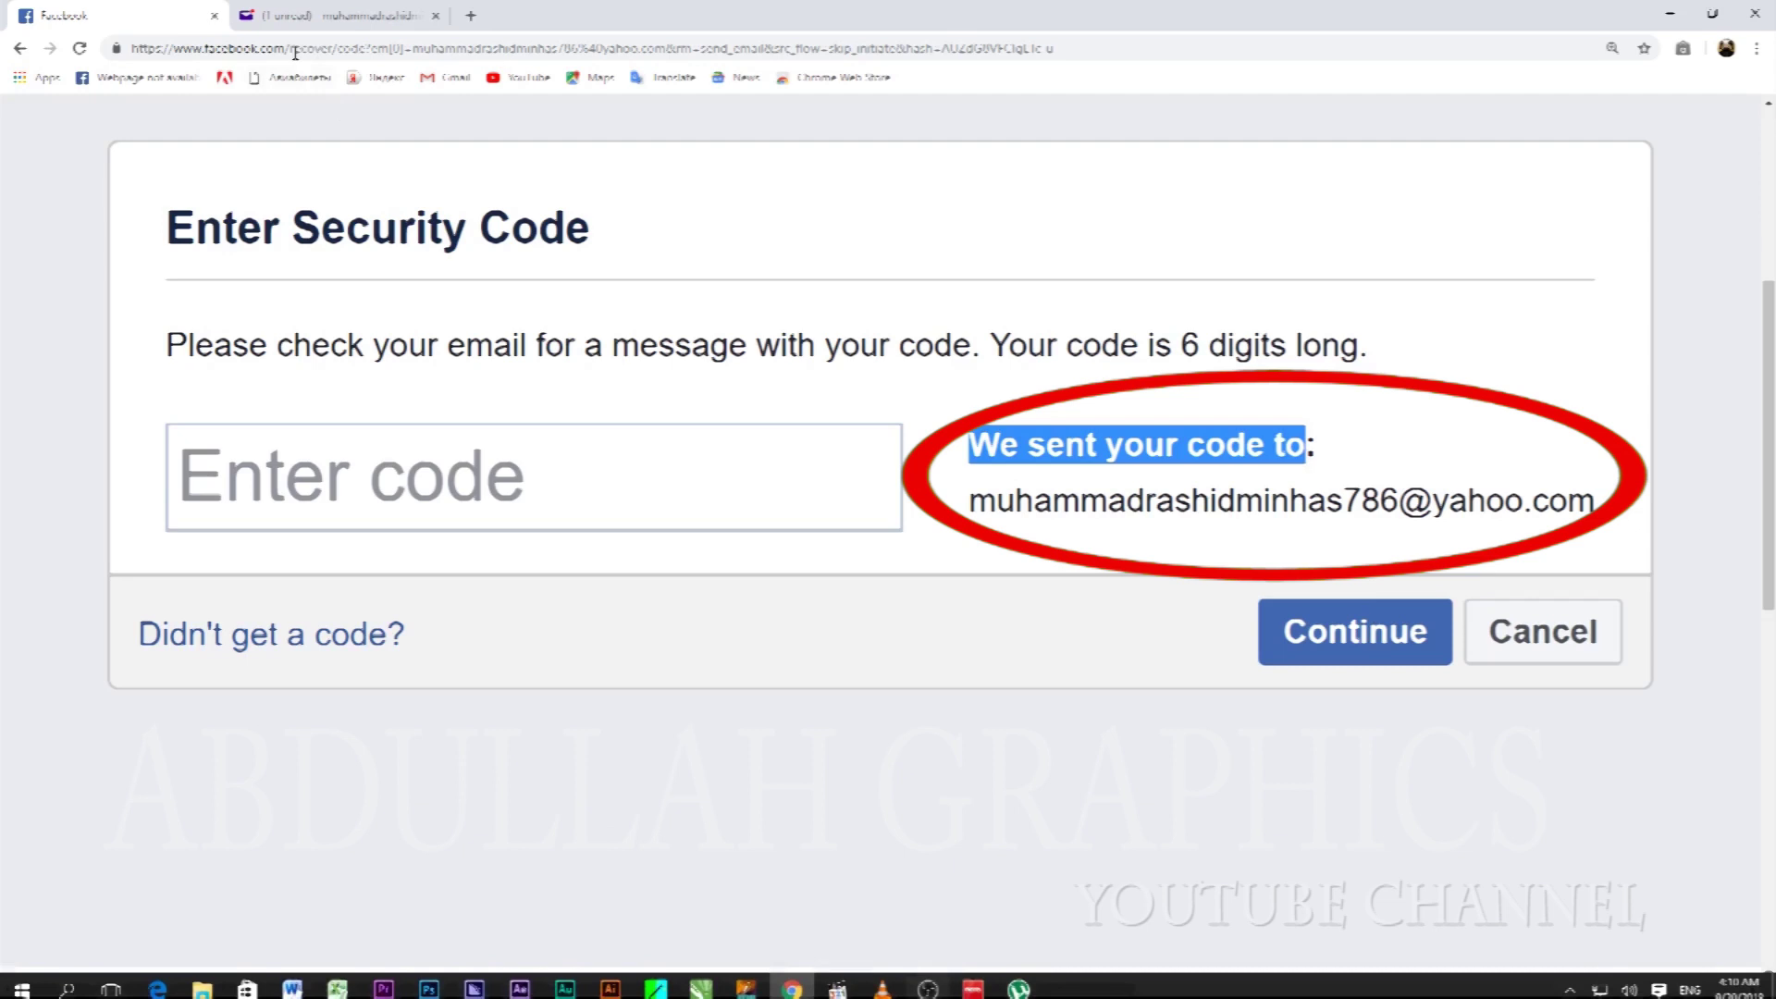
# Open Facebook's recovery code e-mail in the Yahoo Mail inbox and scroll to the reset code.
pyautogui.click(337, 16)
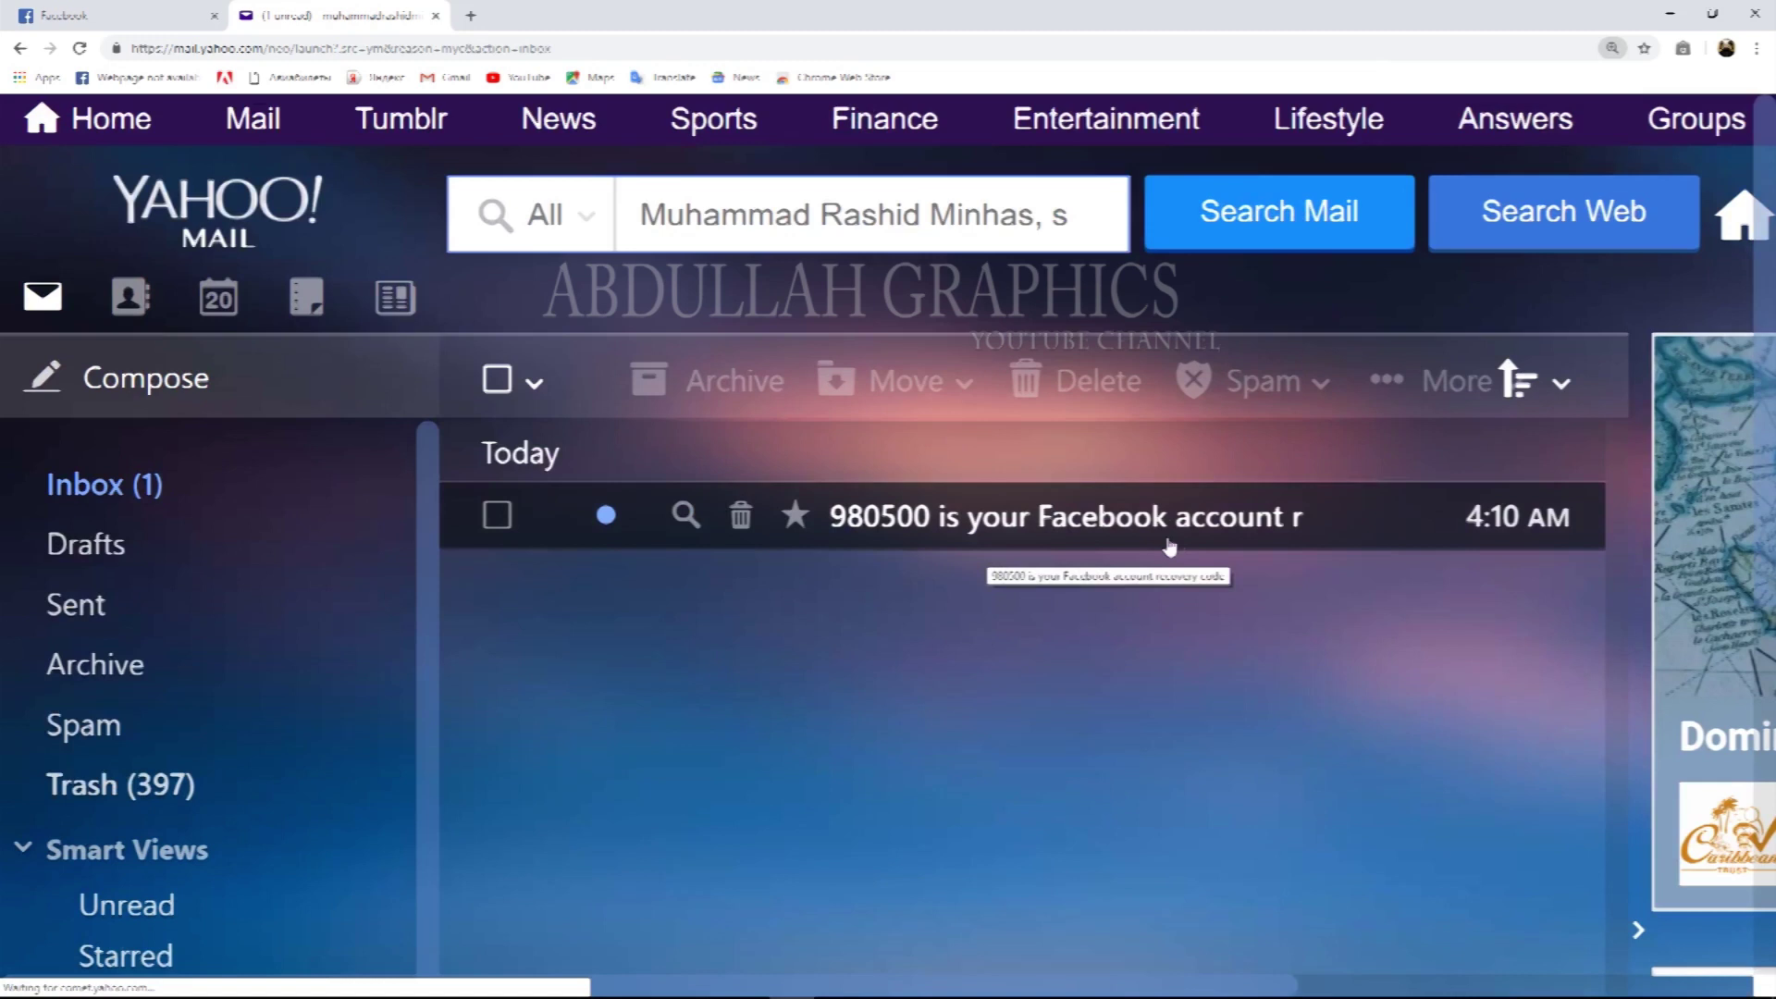
pyautogui.click(910, 519)
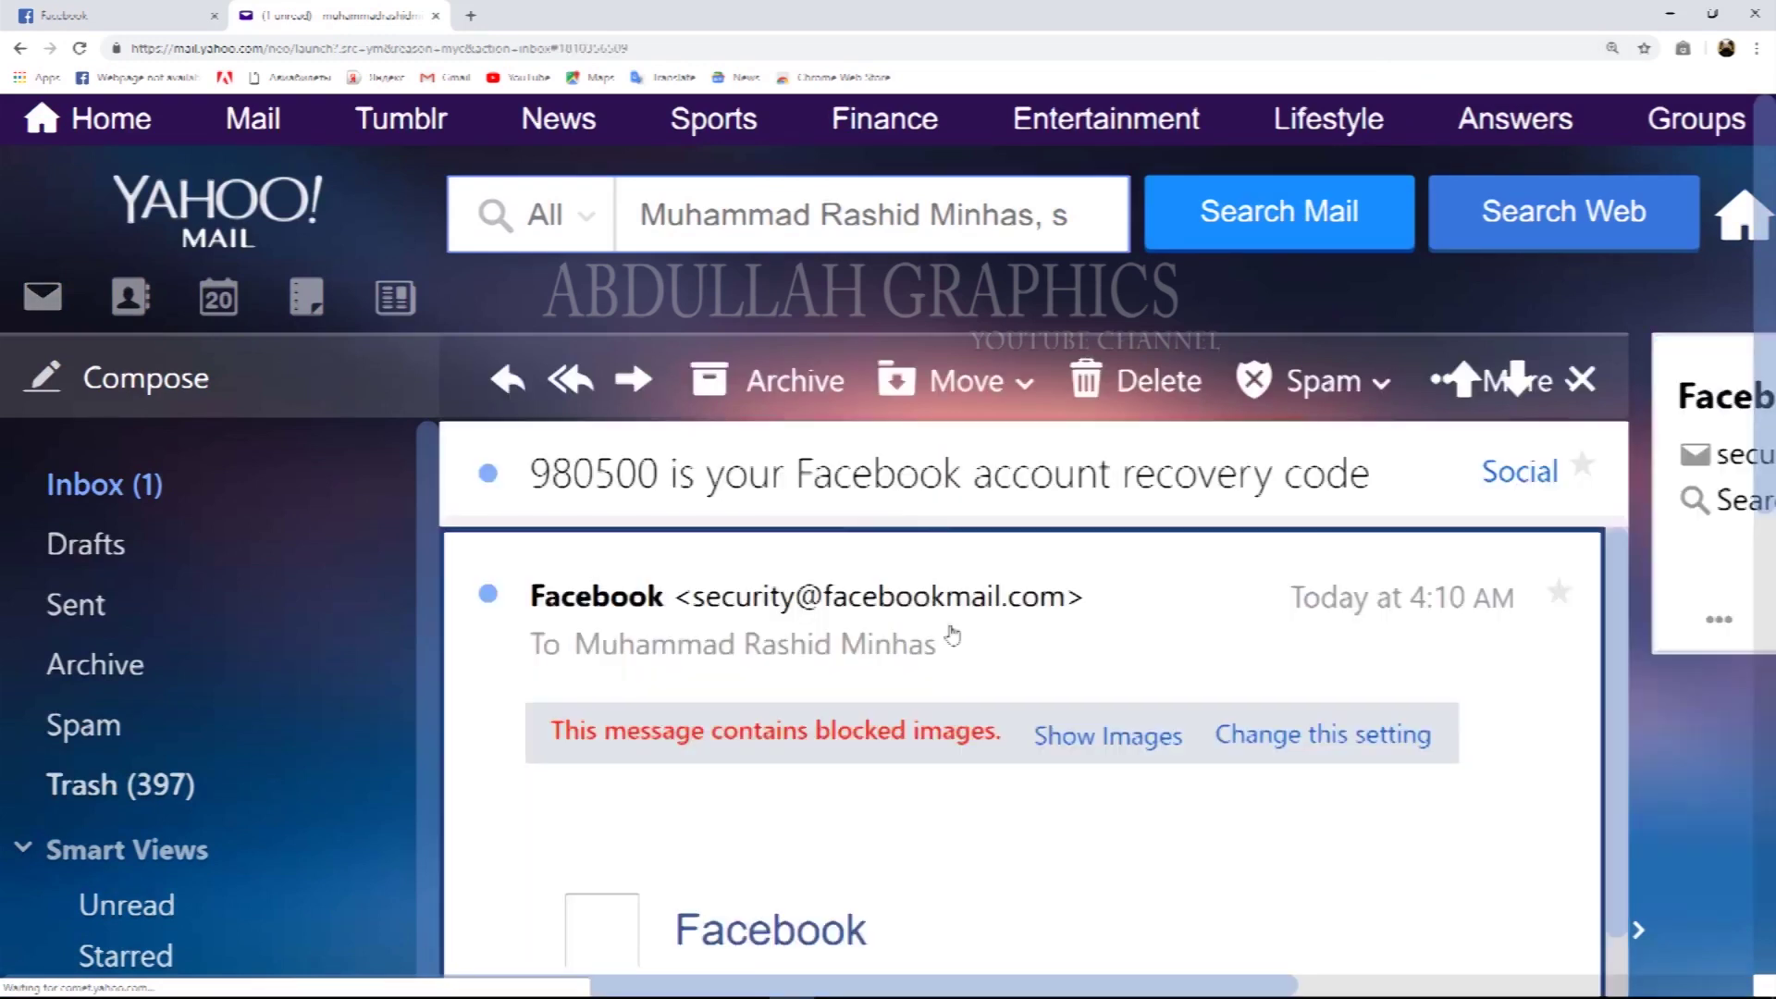
pyautogui.scroll(-5, 857, 564)
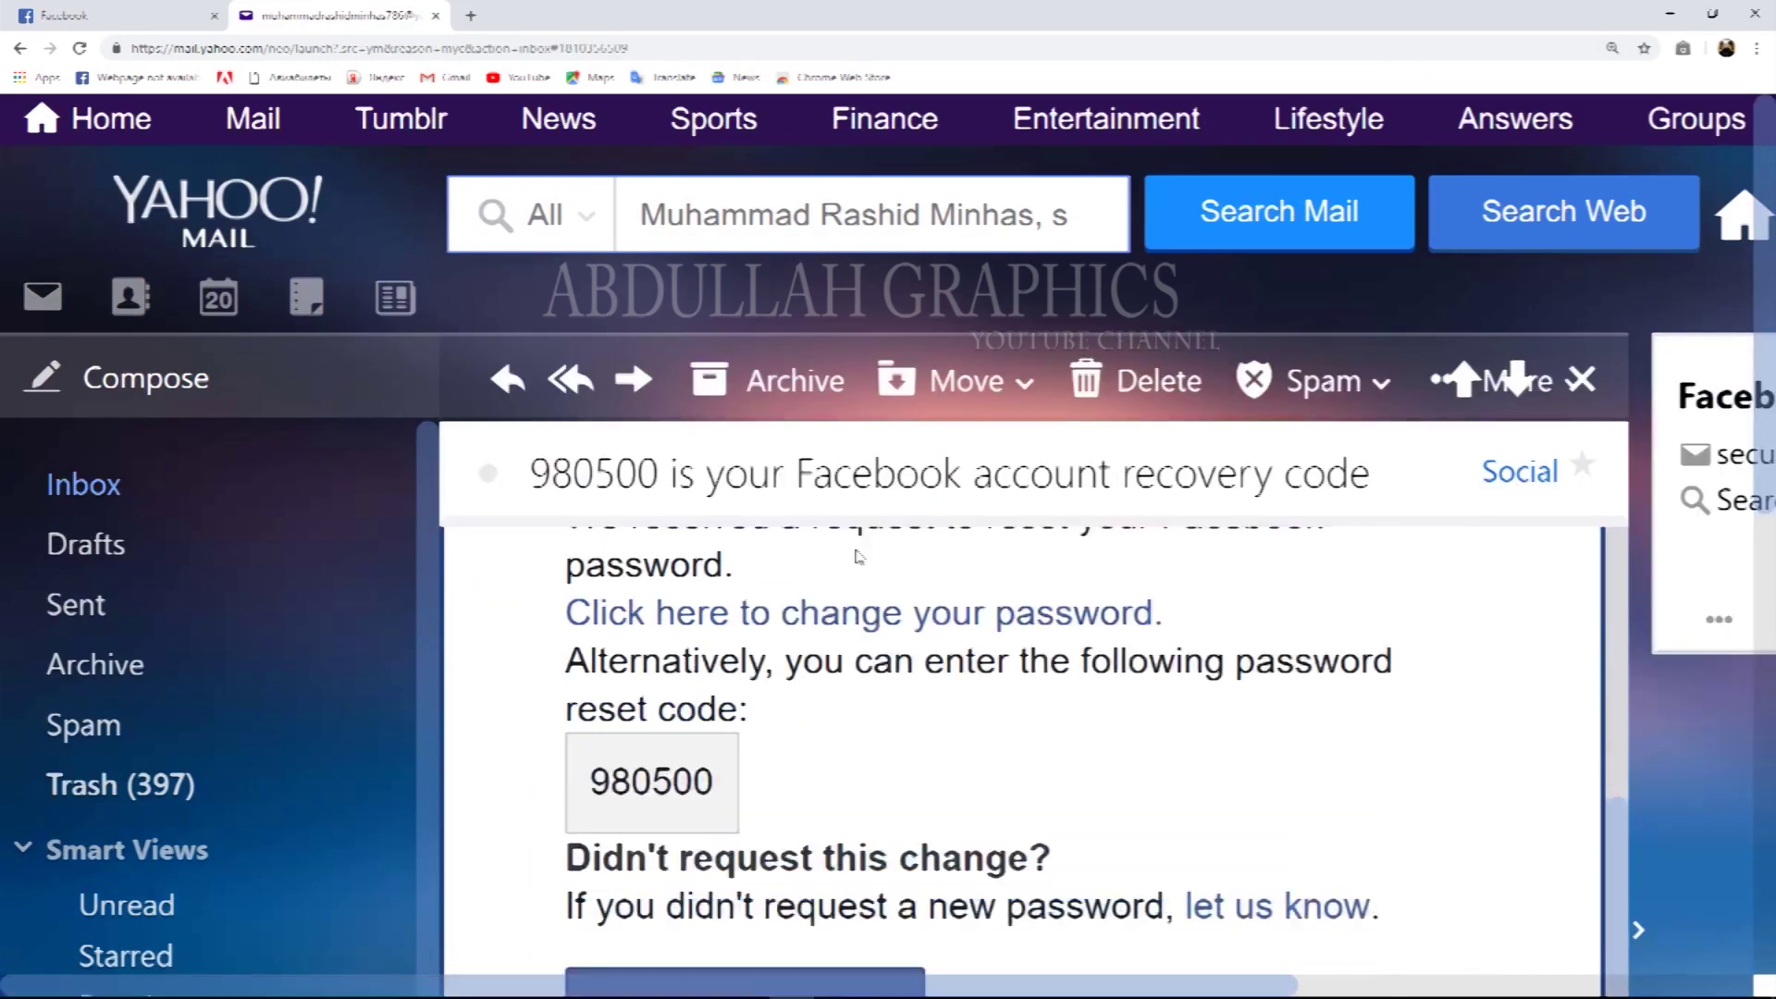
# Copy the password reset code from the recovery e-mail.
pyautogui.doubleClick(654, 749)
pyautogui.hotkey('ctrl', 'c')
pyautogui.rightClick(650, 767)
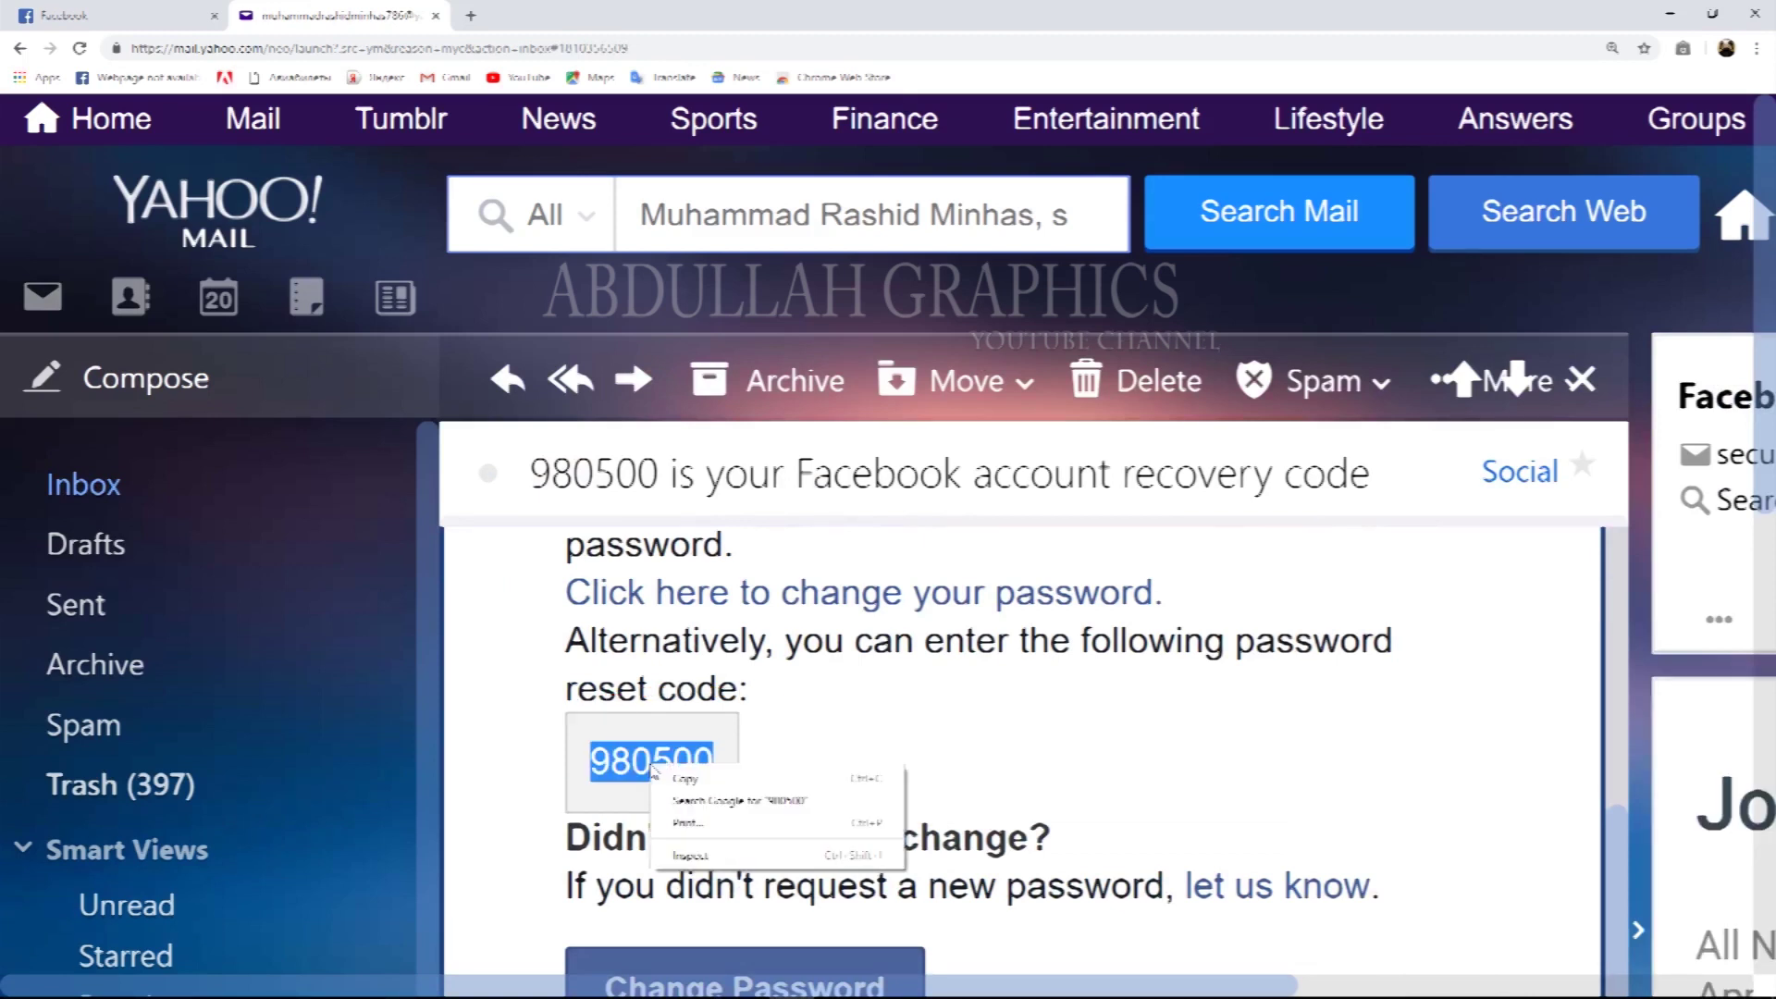
pyautogui.click(696, 788)
# Paste the code into Facebook's Enter code field and return to the Yahoo Mail tab.
pyautogui.click(120, 15)
pyautogui.rightClick(296, 468)
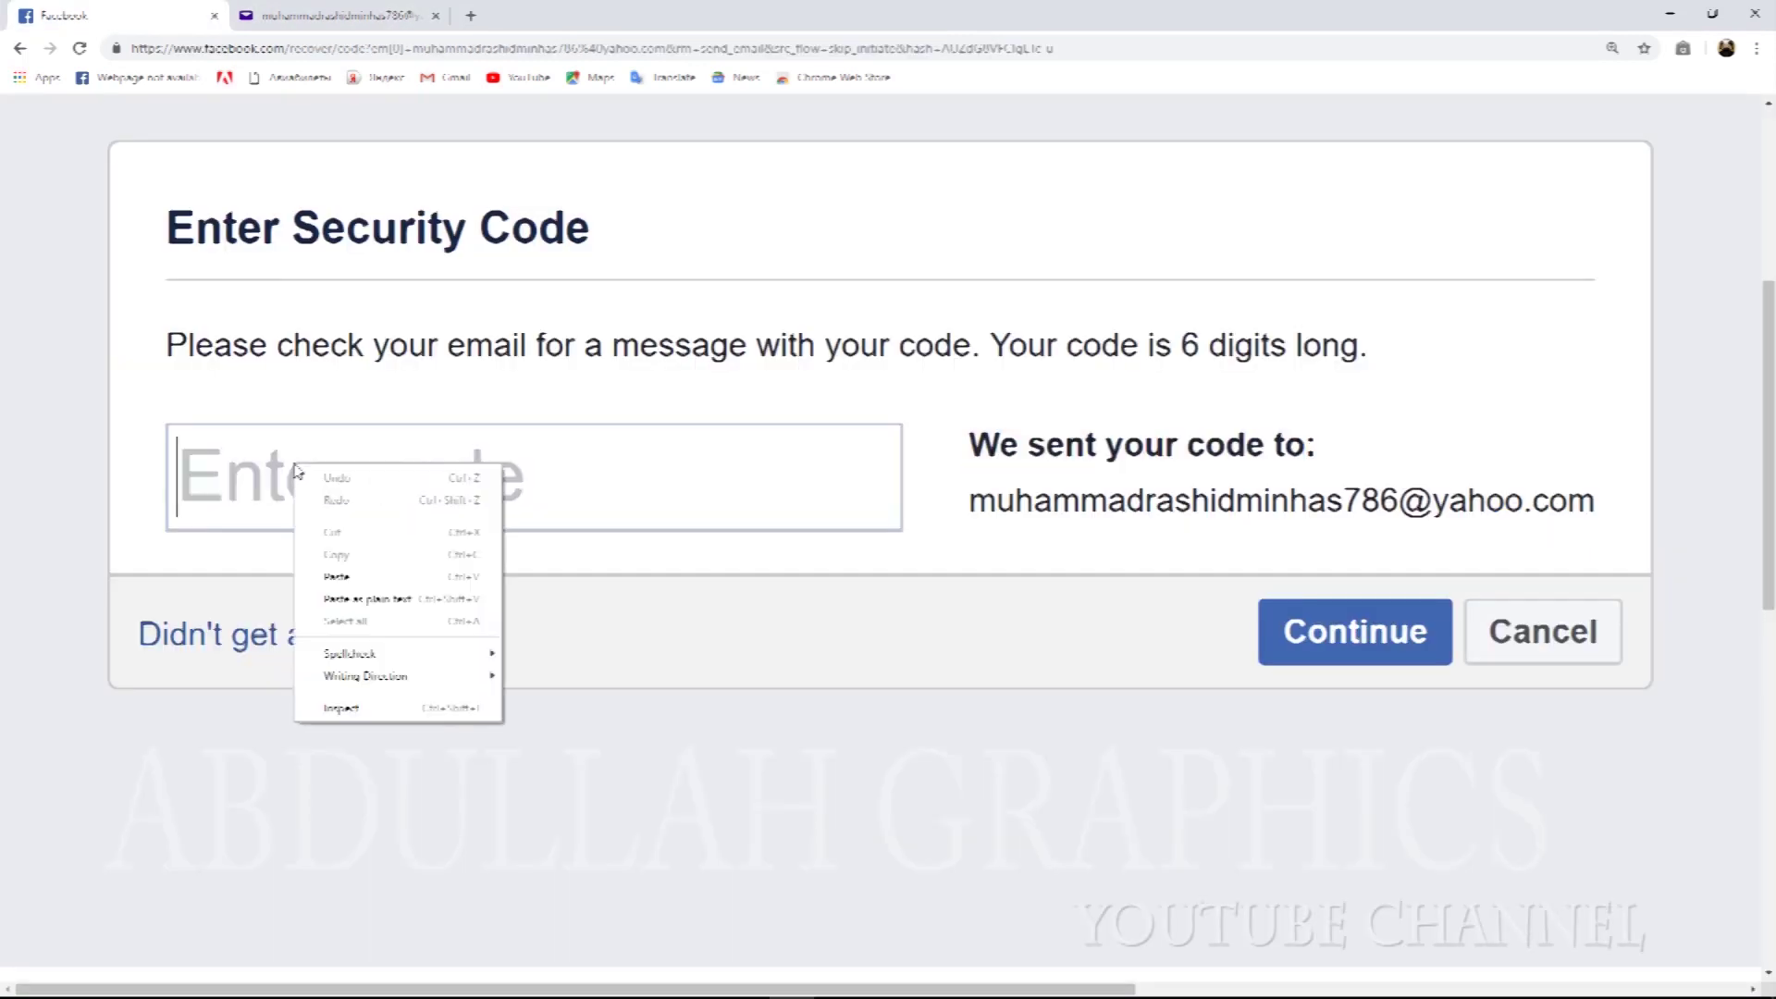
pyautogui.click(344, 576)
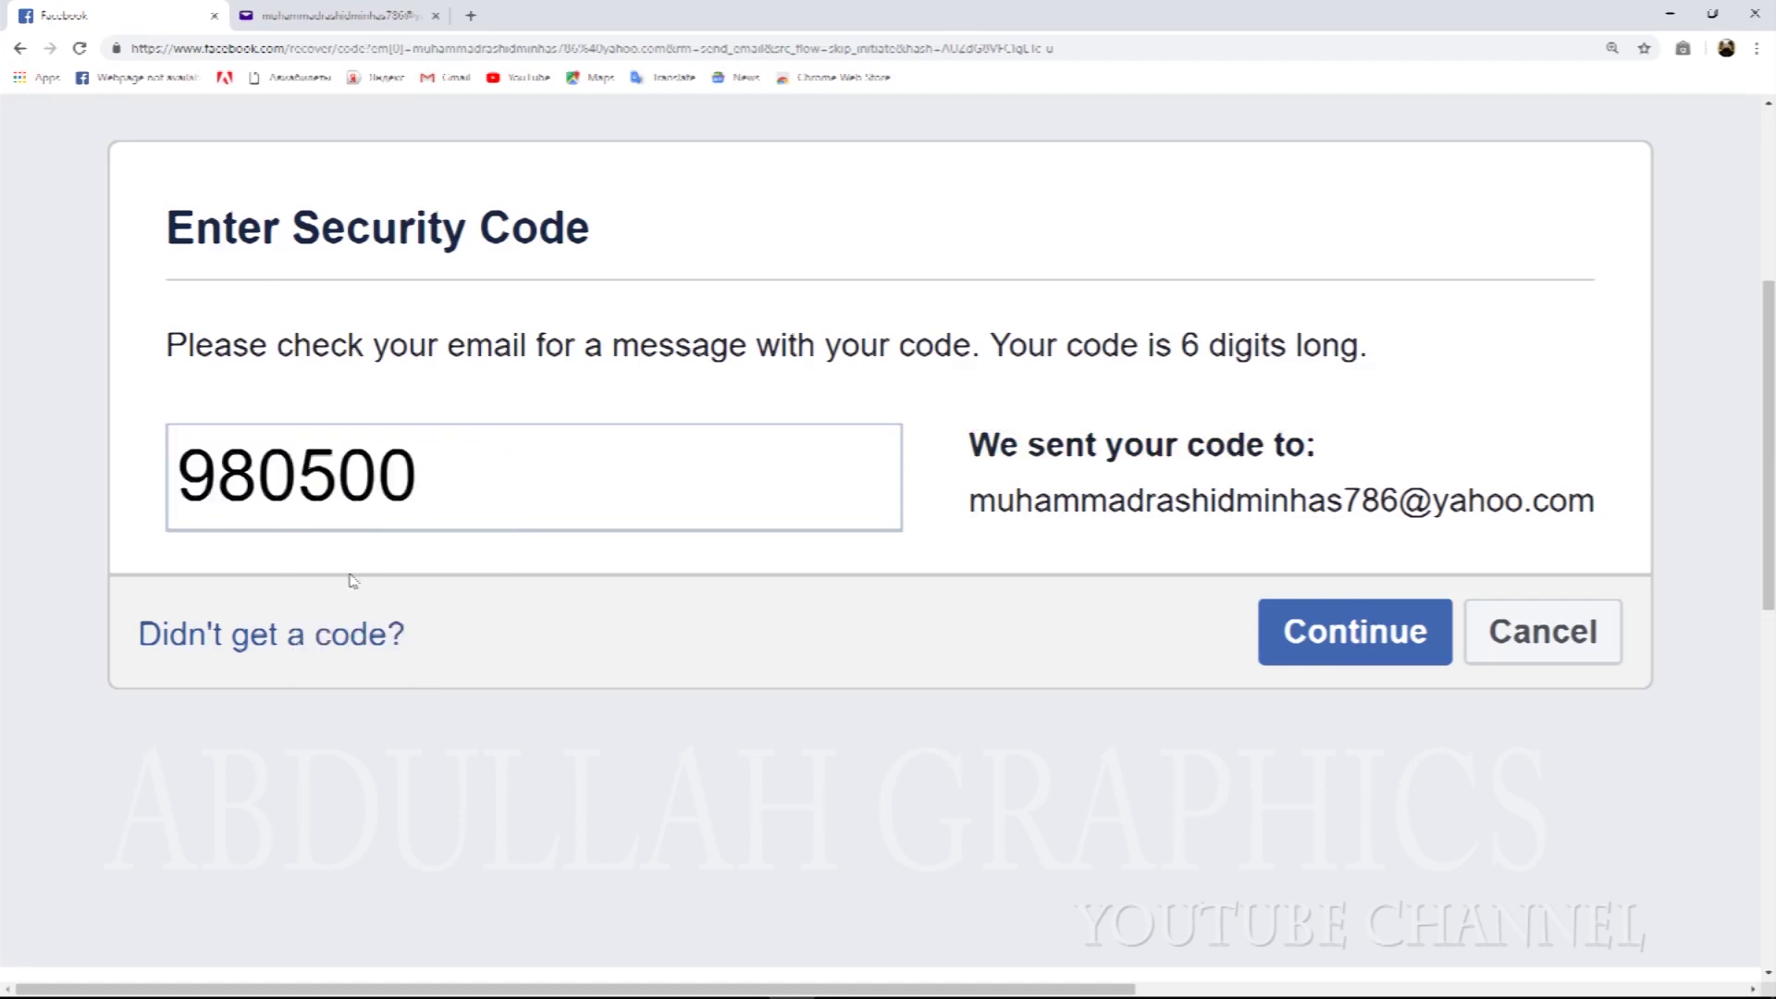
pyautogui.hotkey('ctrl', 'Tab')
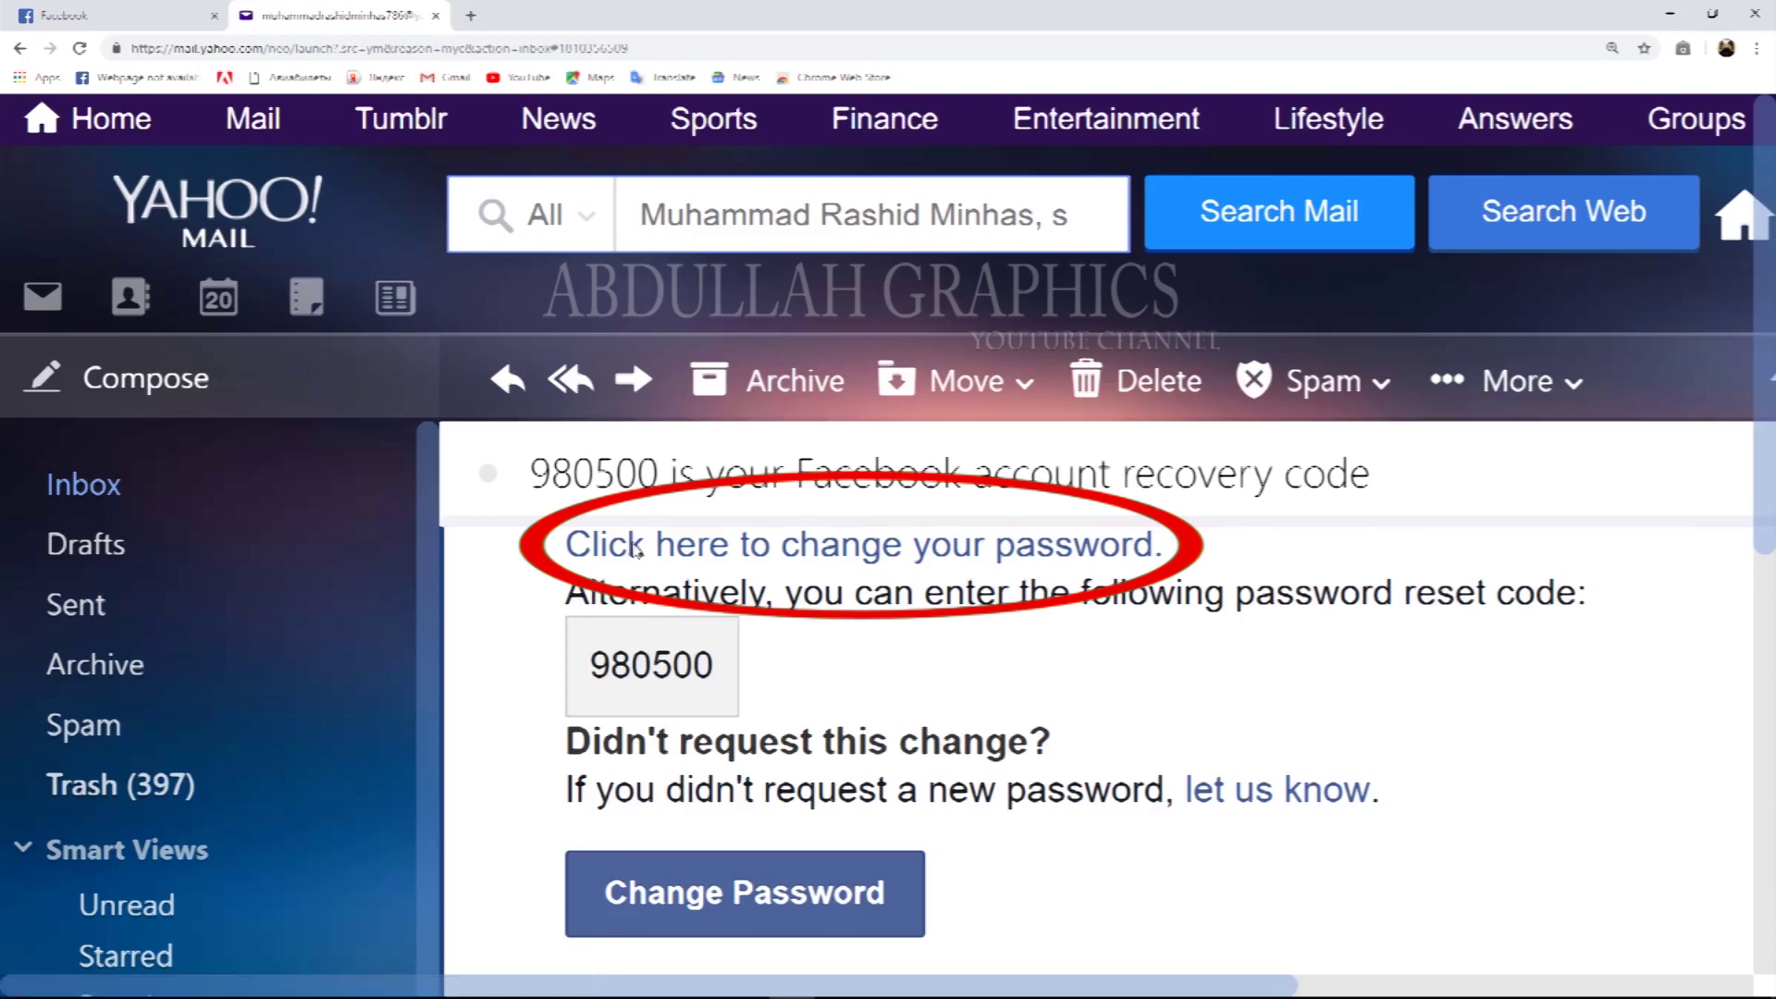
# Follow the e-mail's change-password link and place the cursor in the New password field.
pyautogui.click(634, 553)
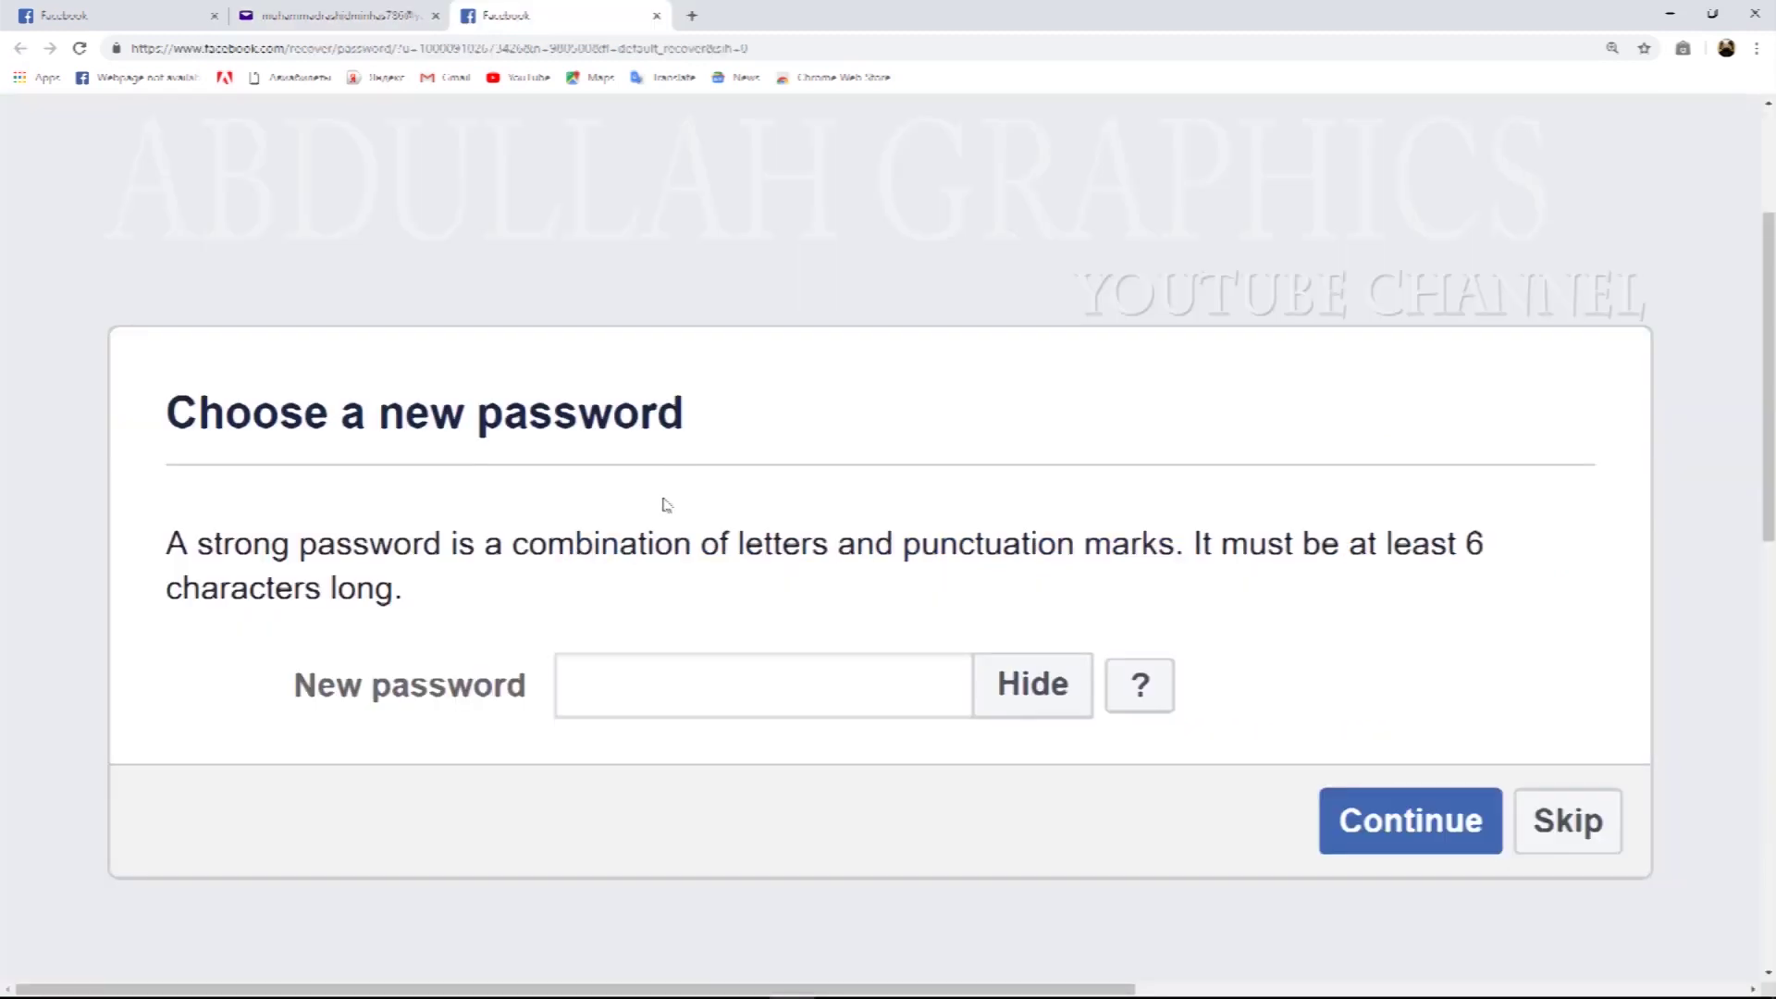
pyautogui.click(579, 686)
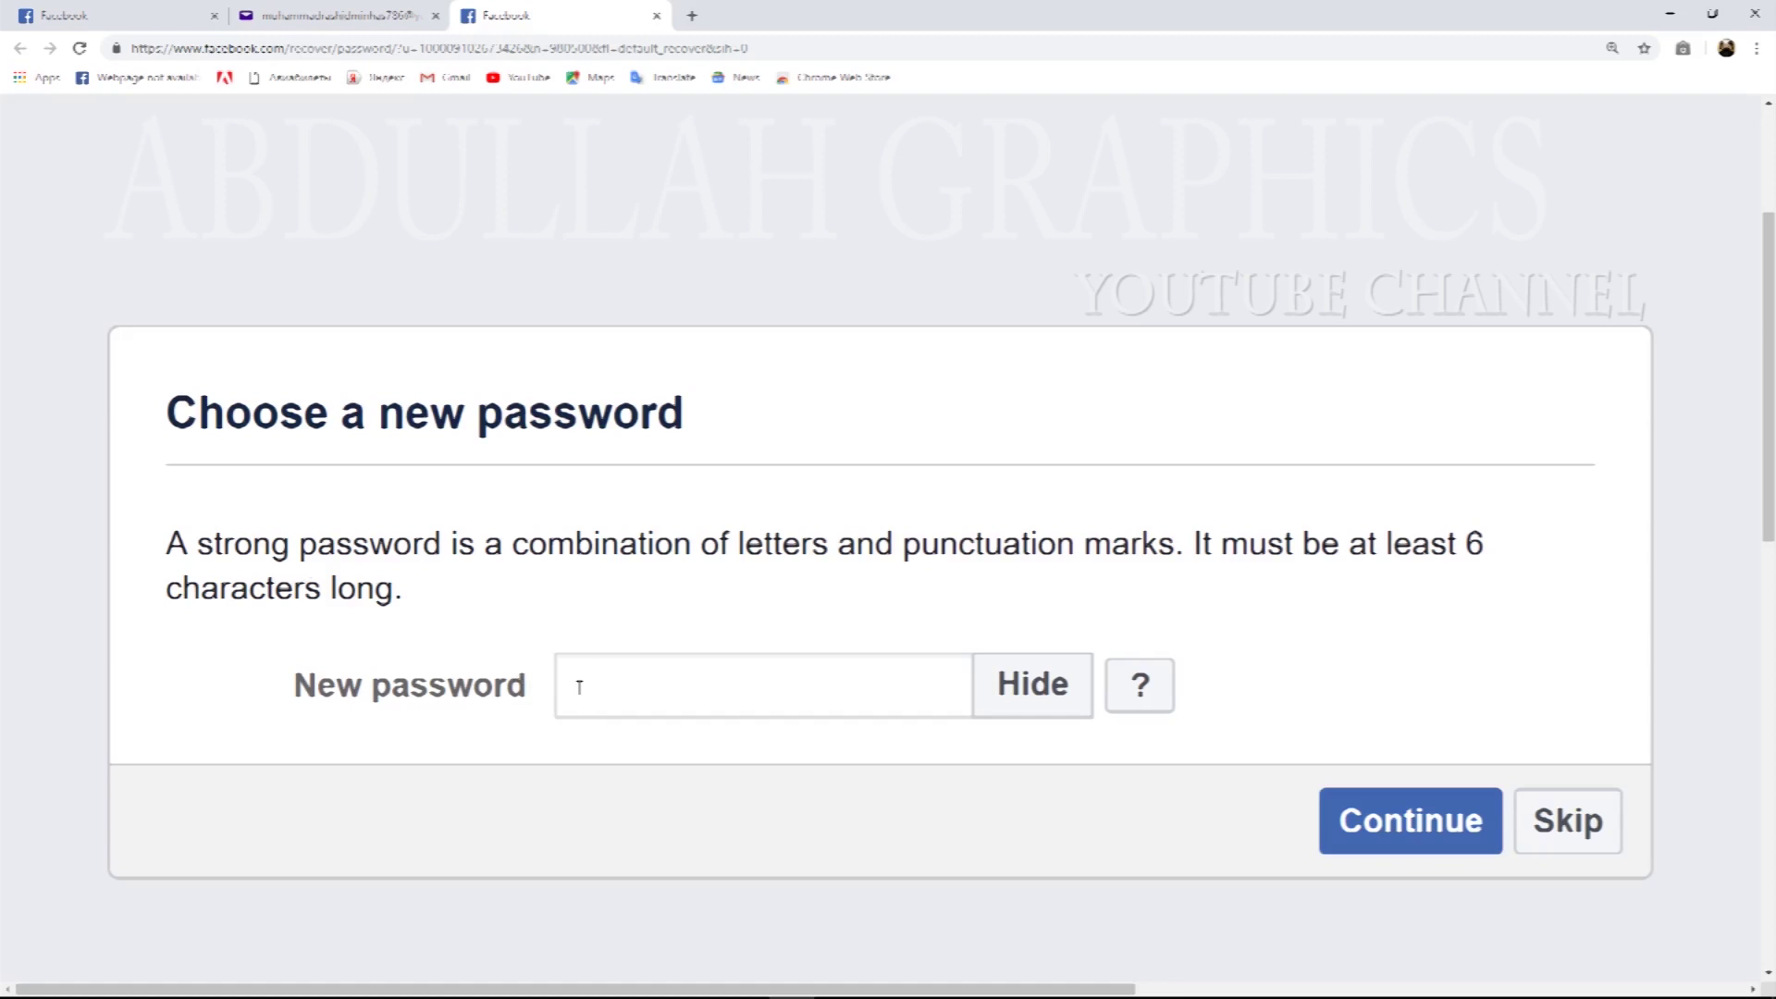
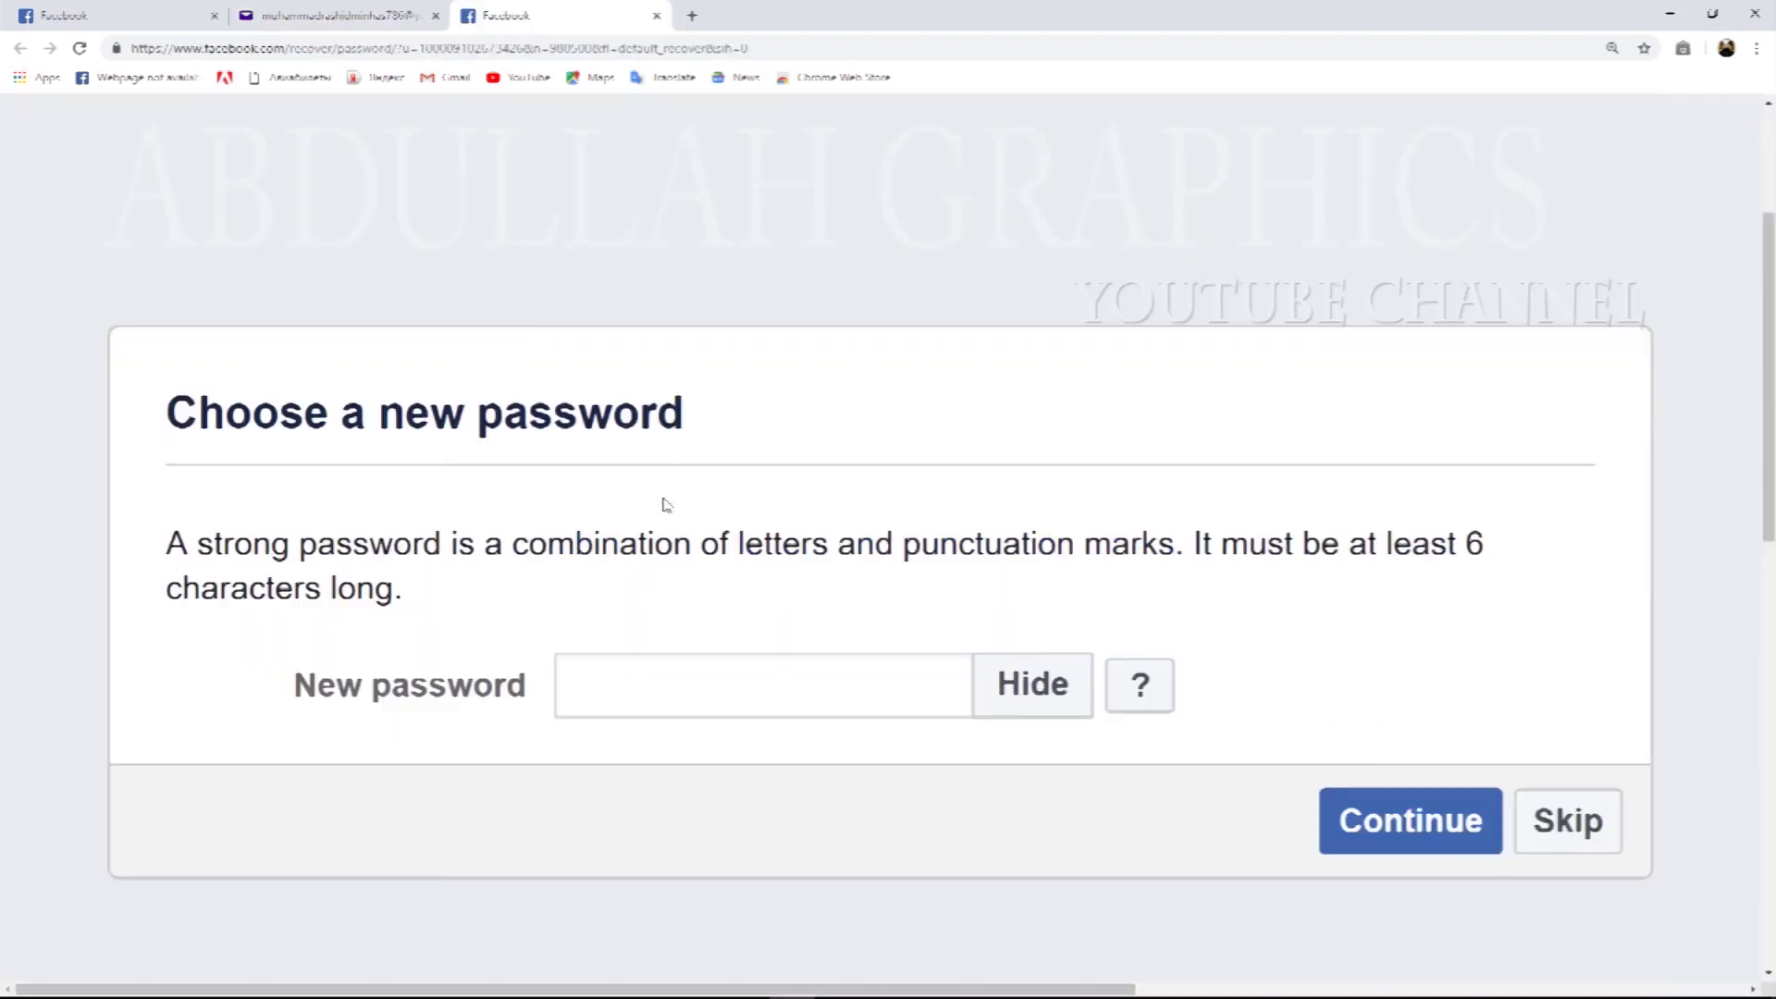
# Type a new account password into the New password field; its strength shows as Weak.
pyautogui.click(611, 686)
pyautogui.write('********')
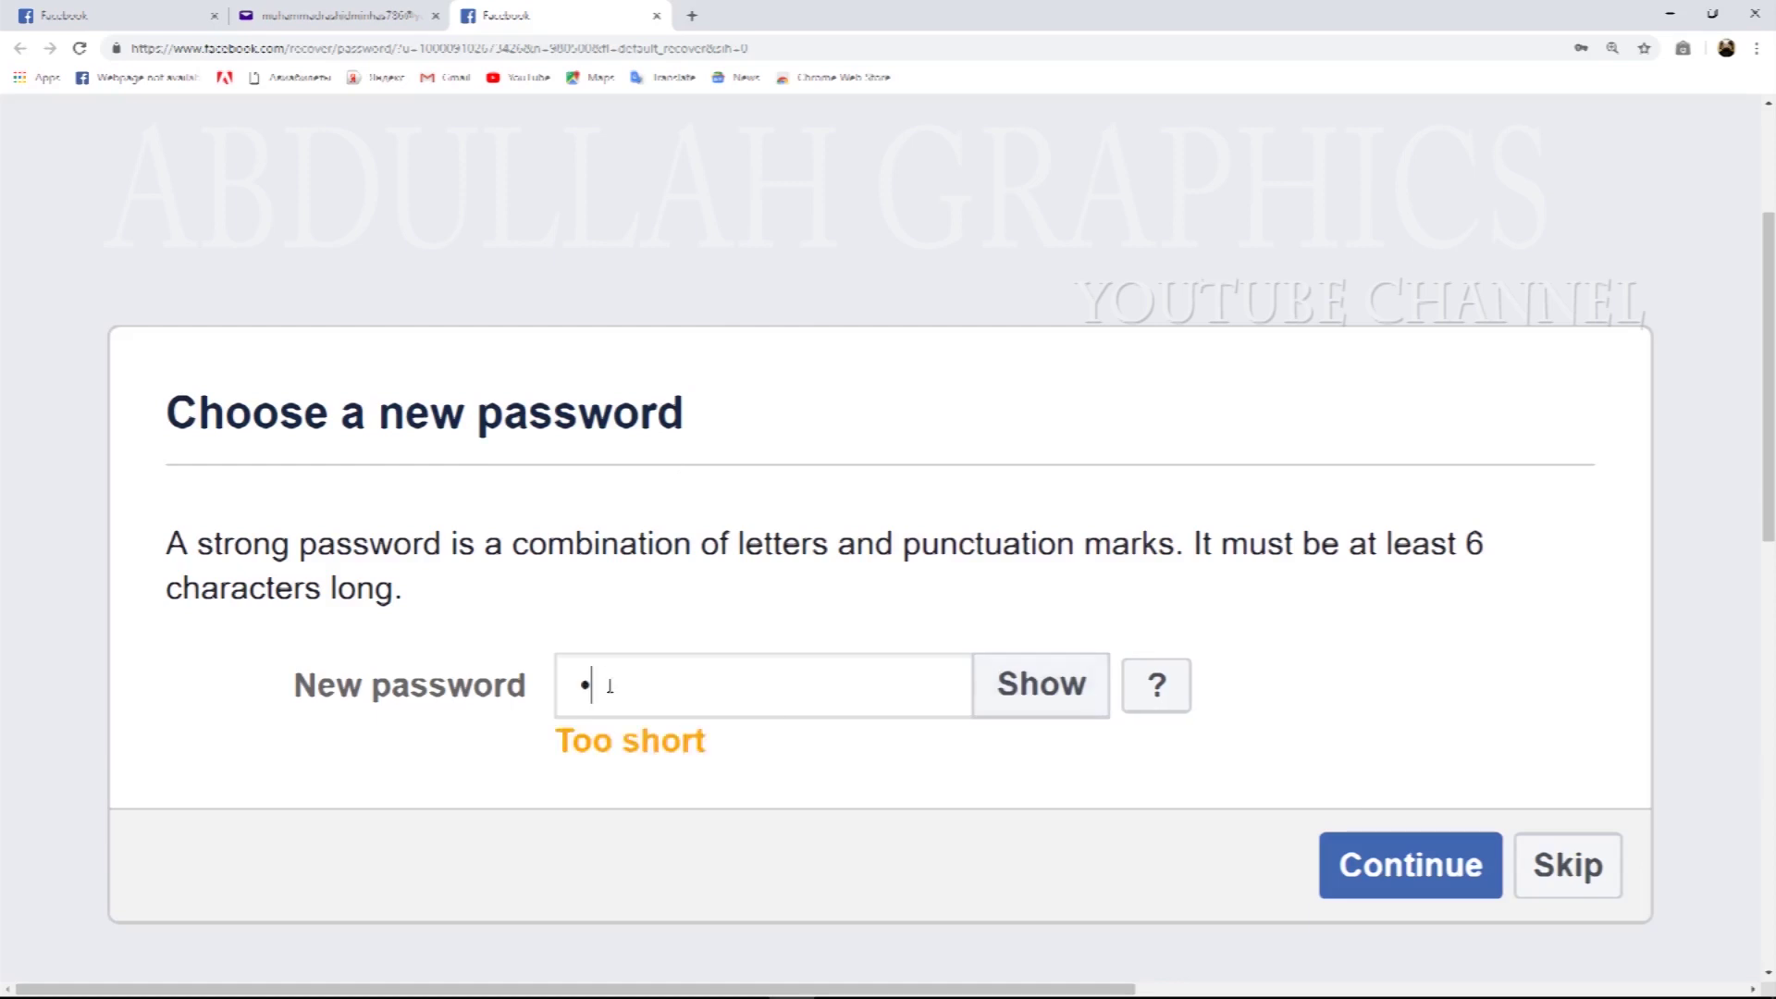
pyautogui.write('****')
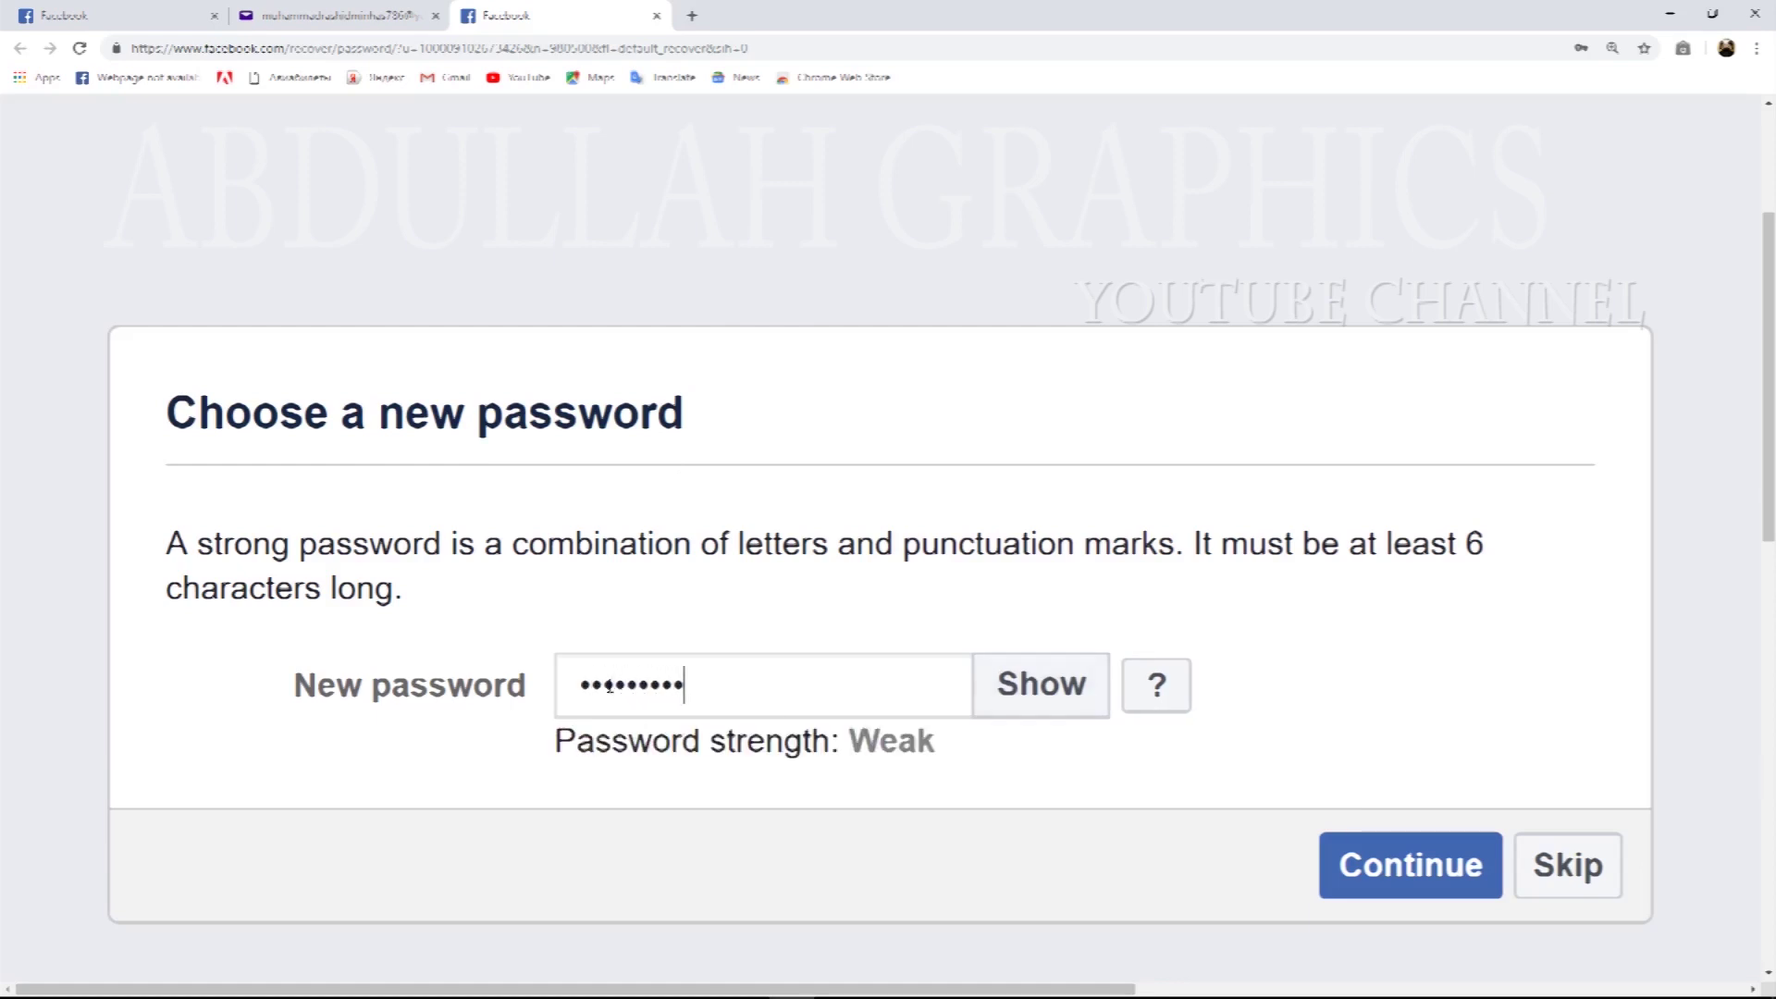
pyautogui.write('*********')
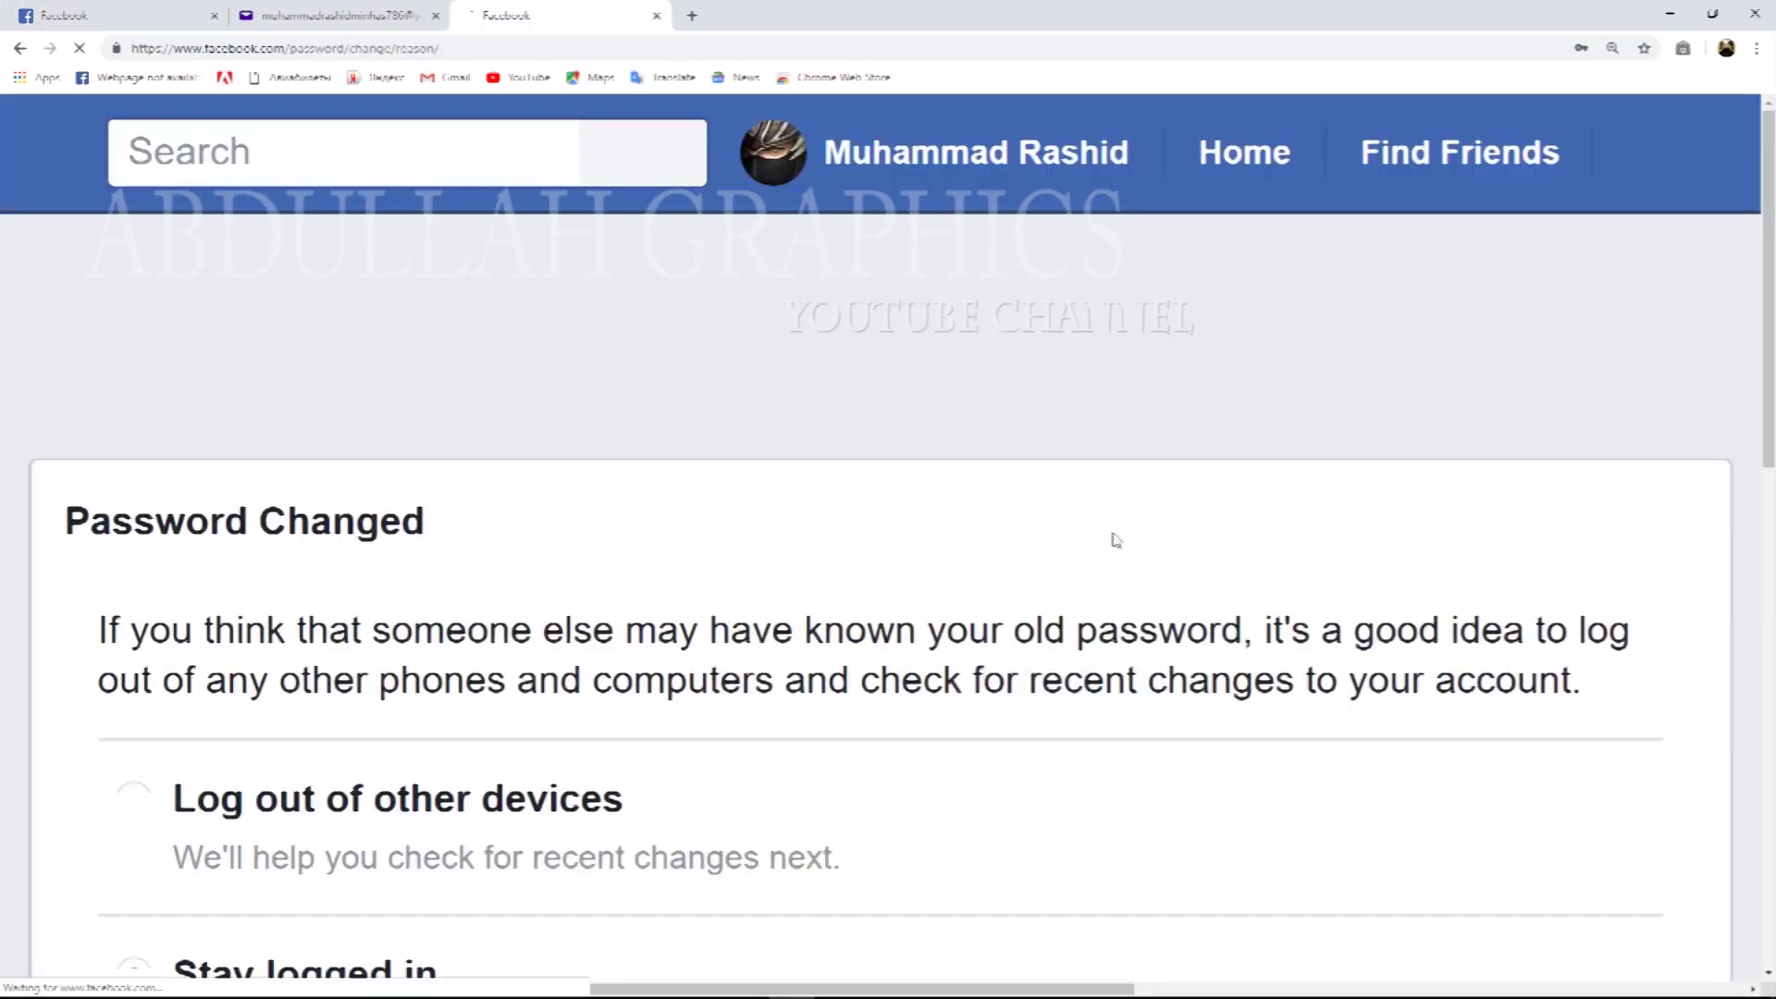
# Choose 'Log out of other devices' on the Password Changed page and submit with Continue.
pyautogui.hotkey('ctrl', '-')
pyautogui.hotkey('ctrl', '-')
pyautogui.hotkey('ctrl', '-')
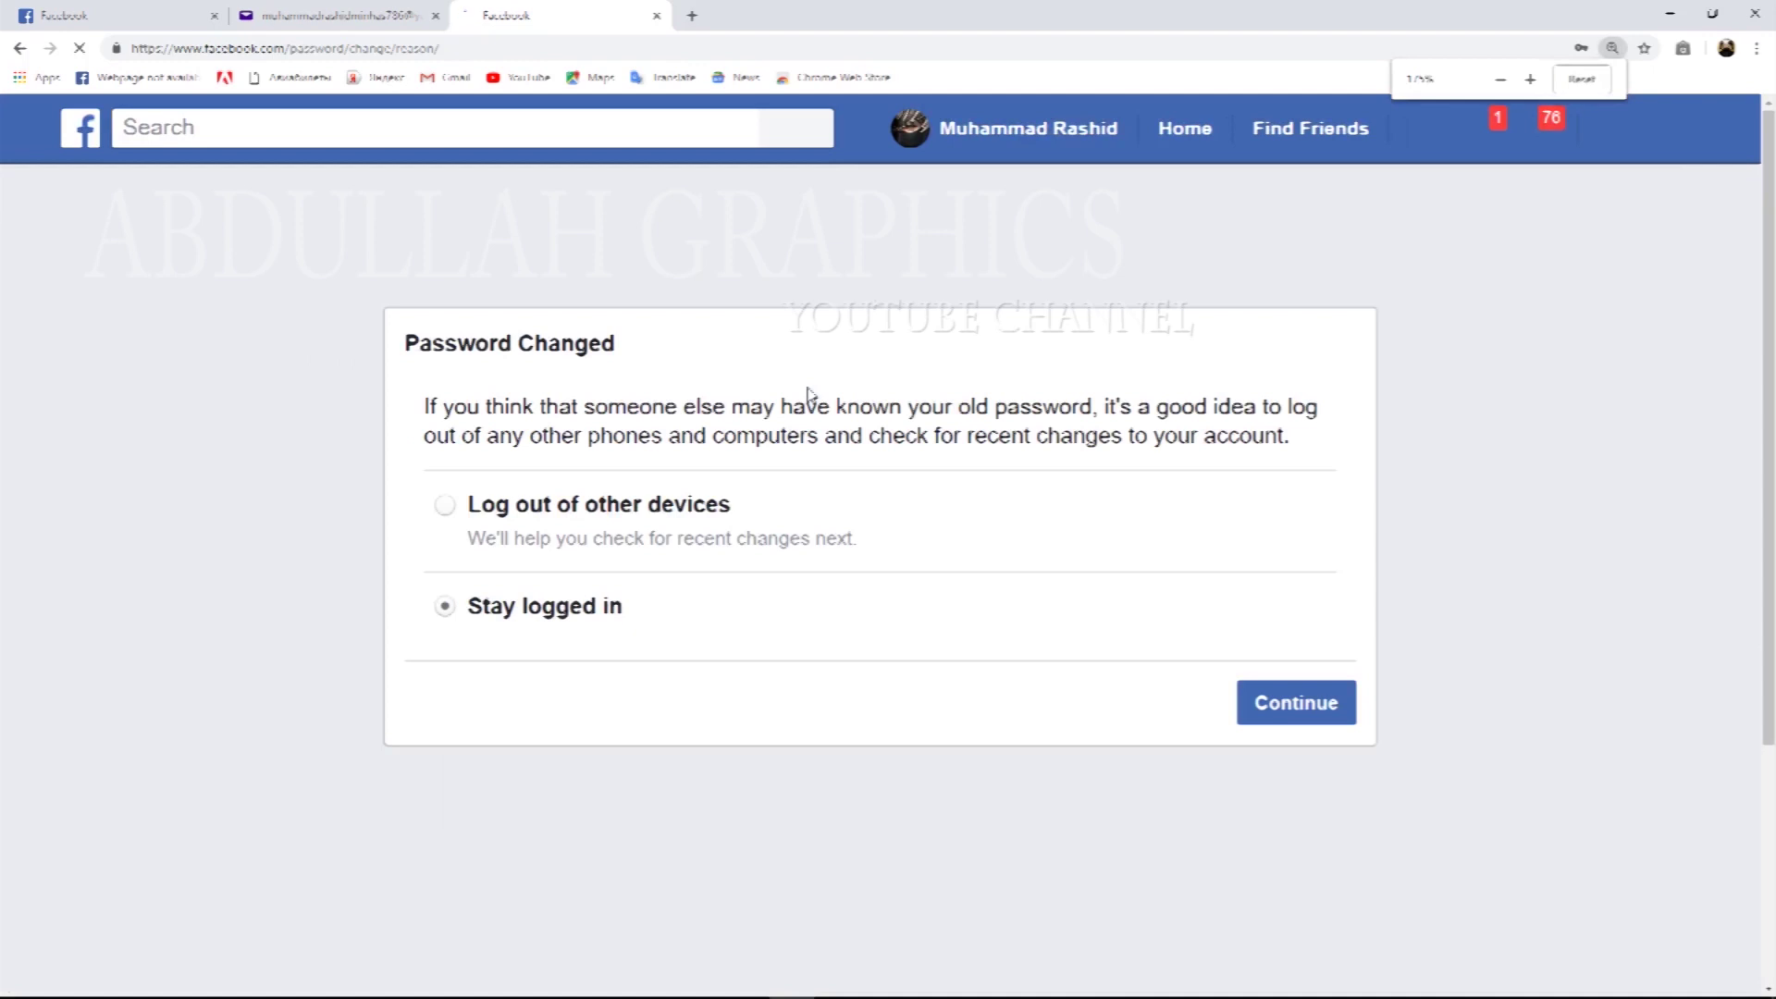
pyautogui.hotkey('ctrl', '+')
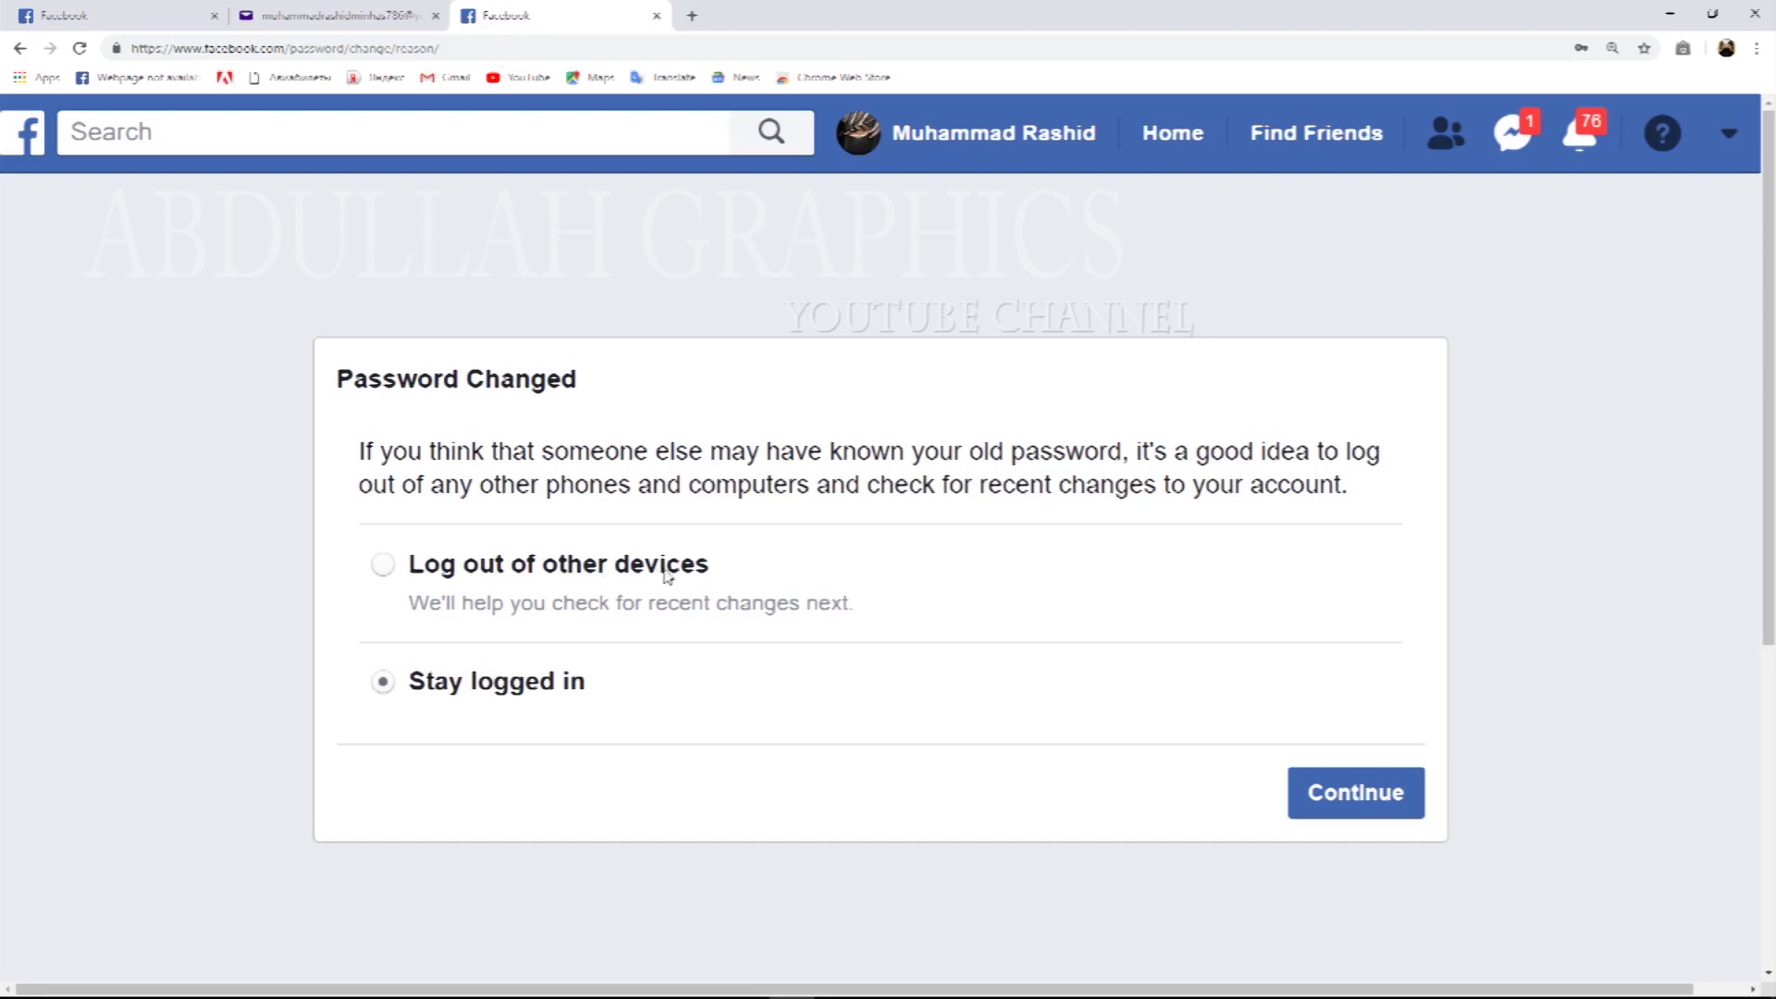
pyautogui.click(383, 565)
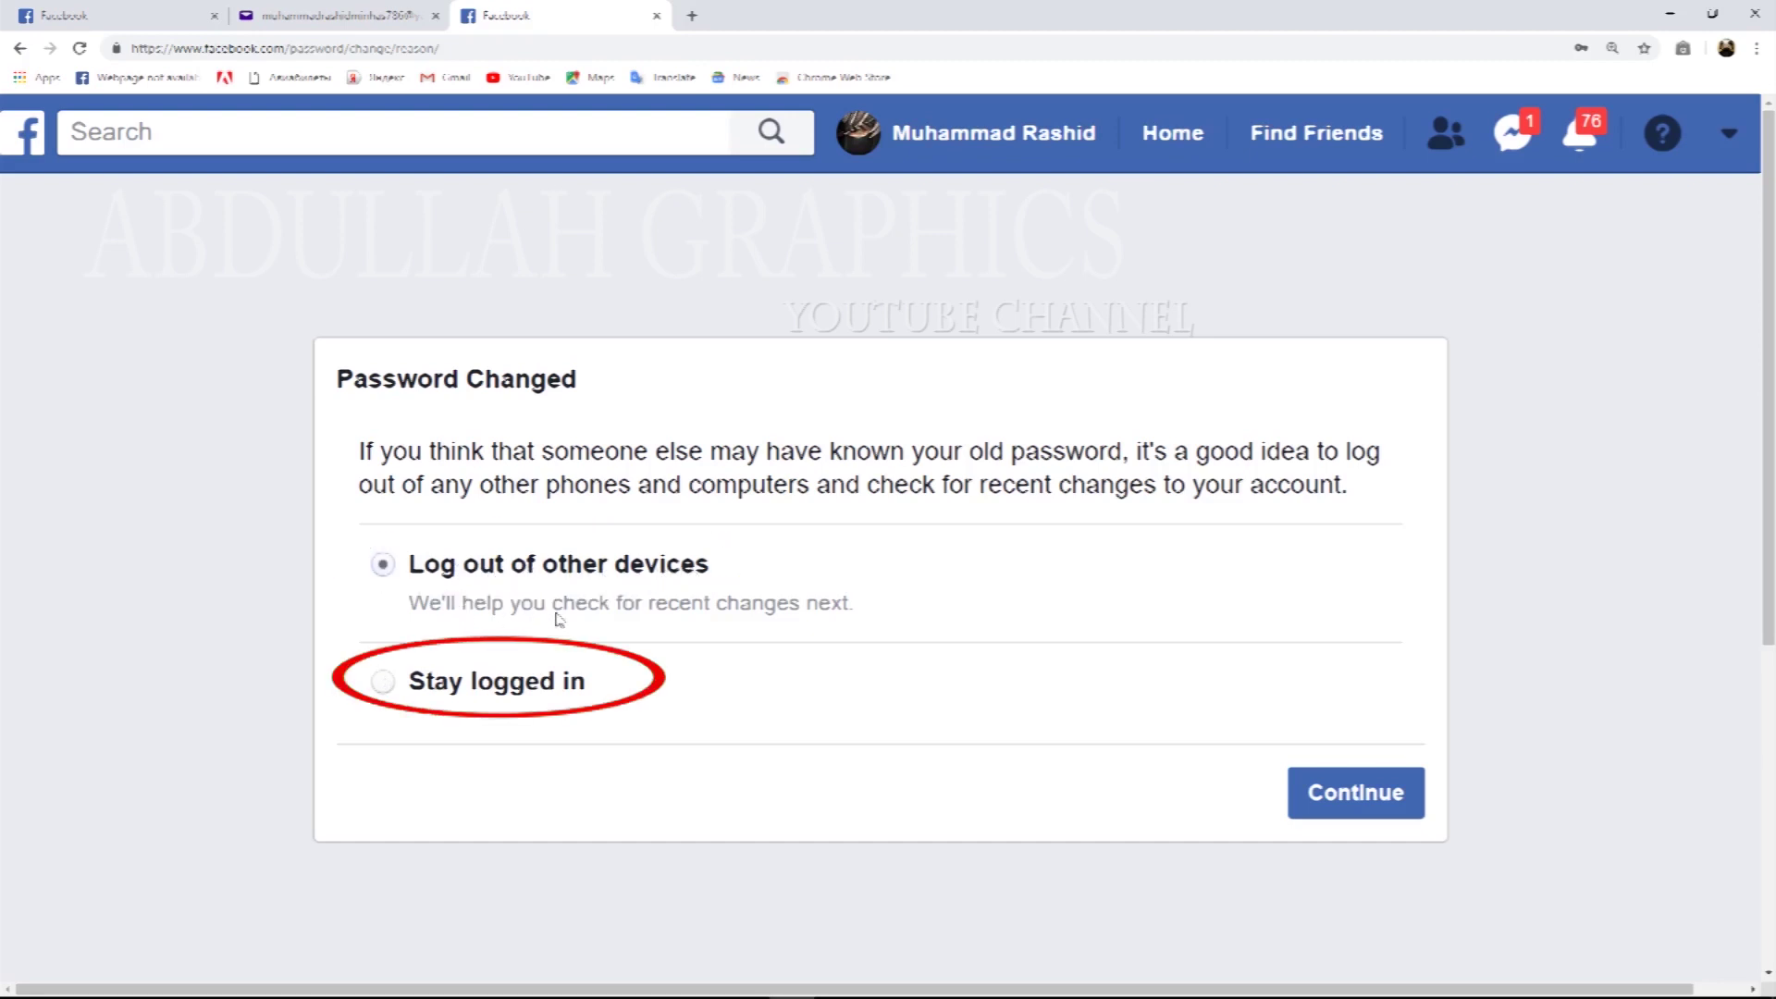
pyautogui.click(1355, 791)
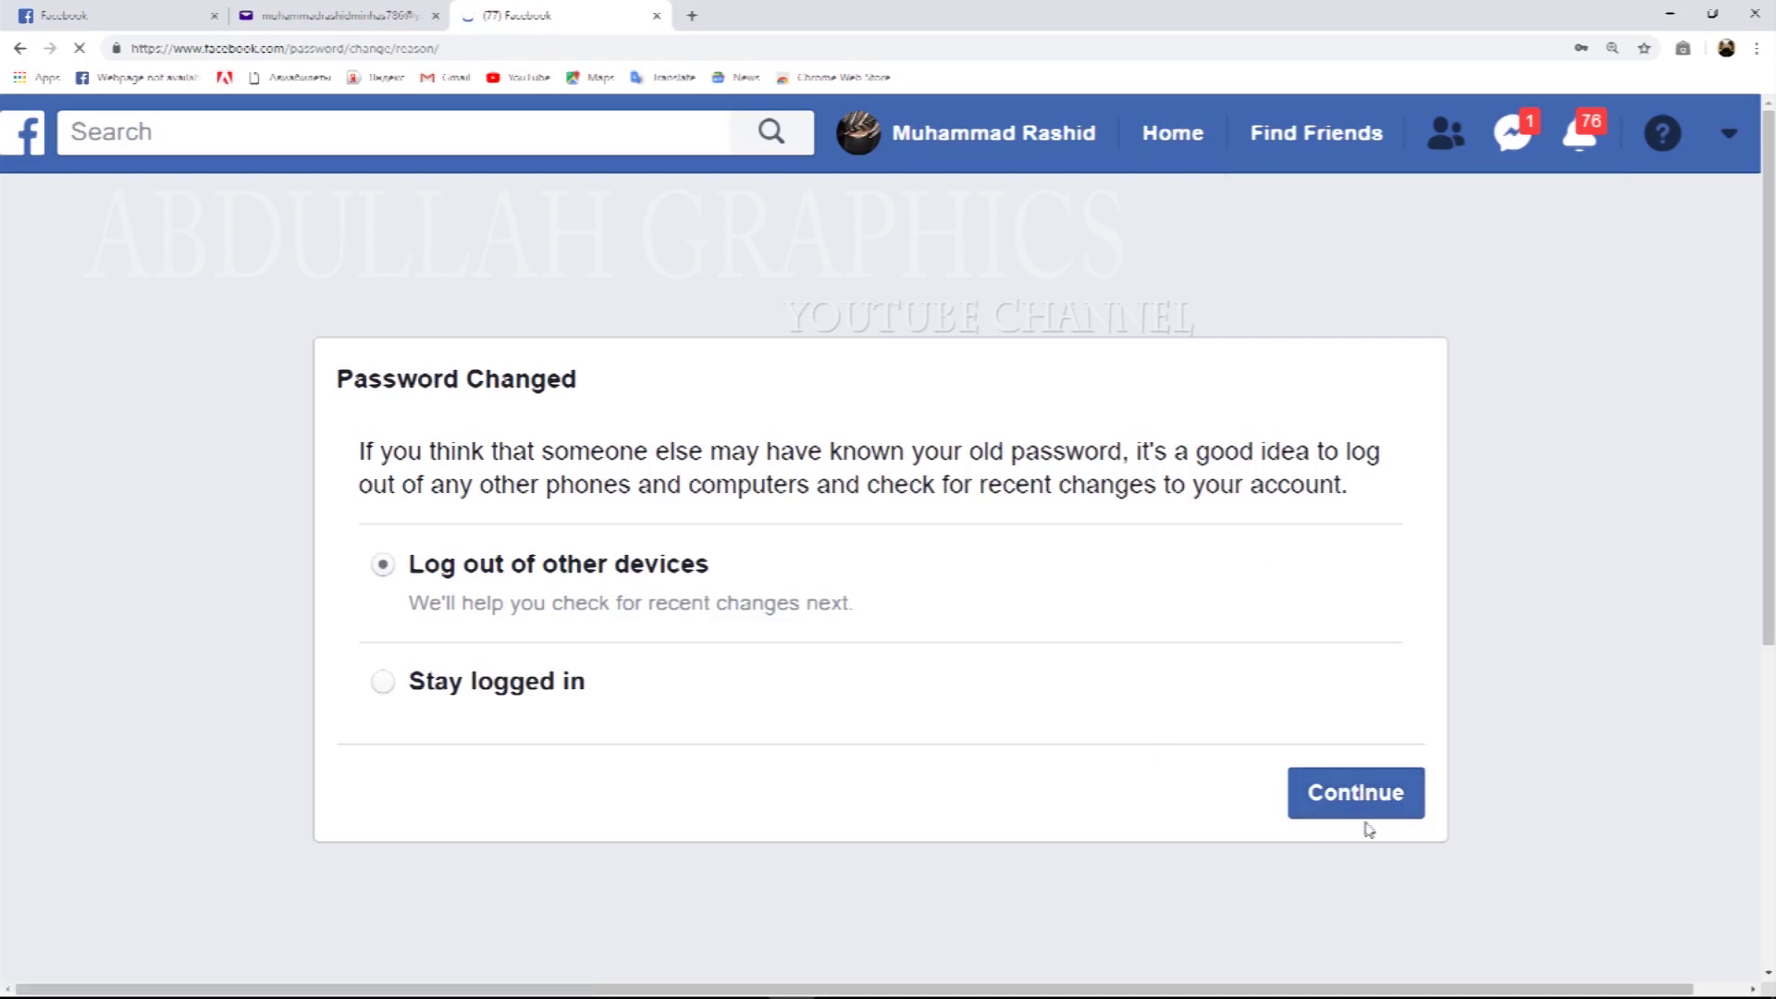
pyautogui.click(1356, 795)
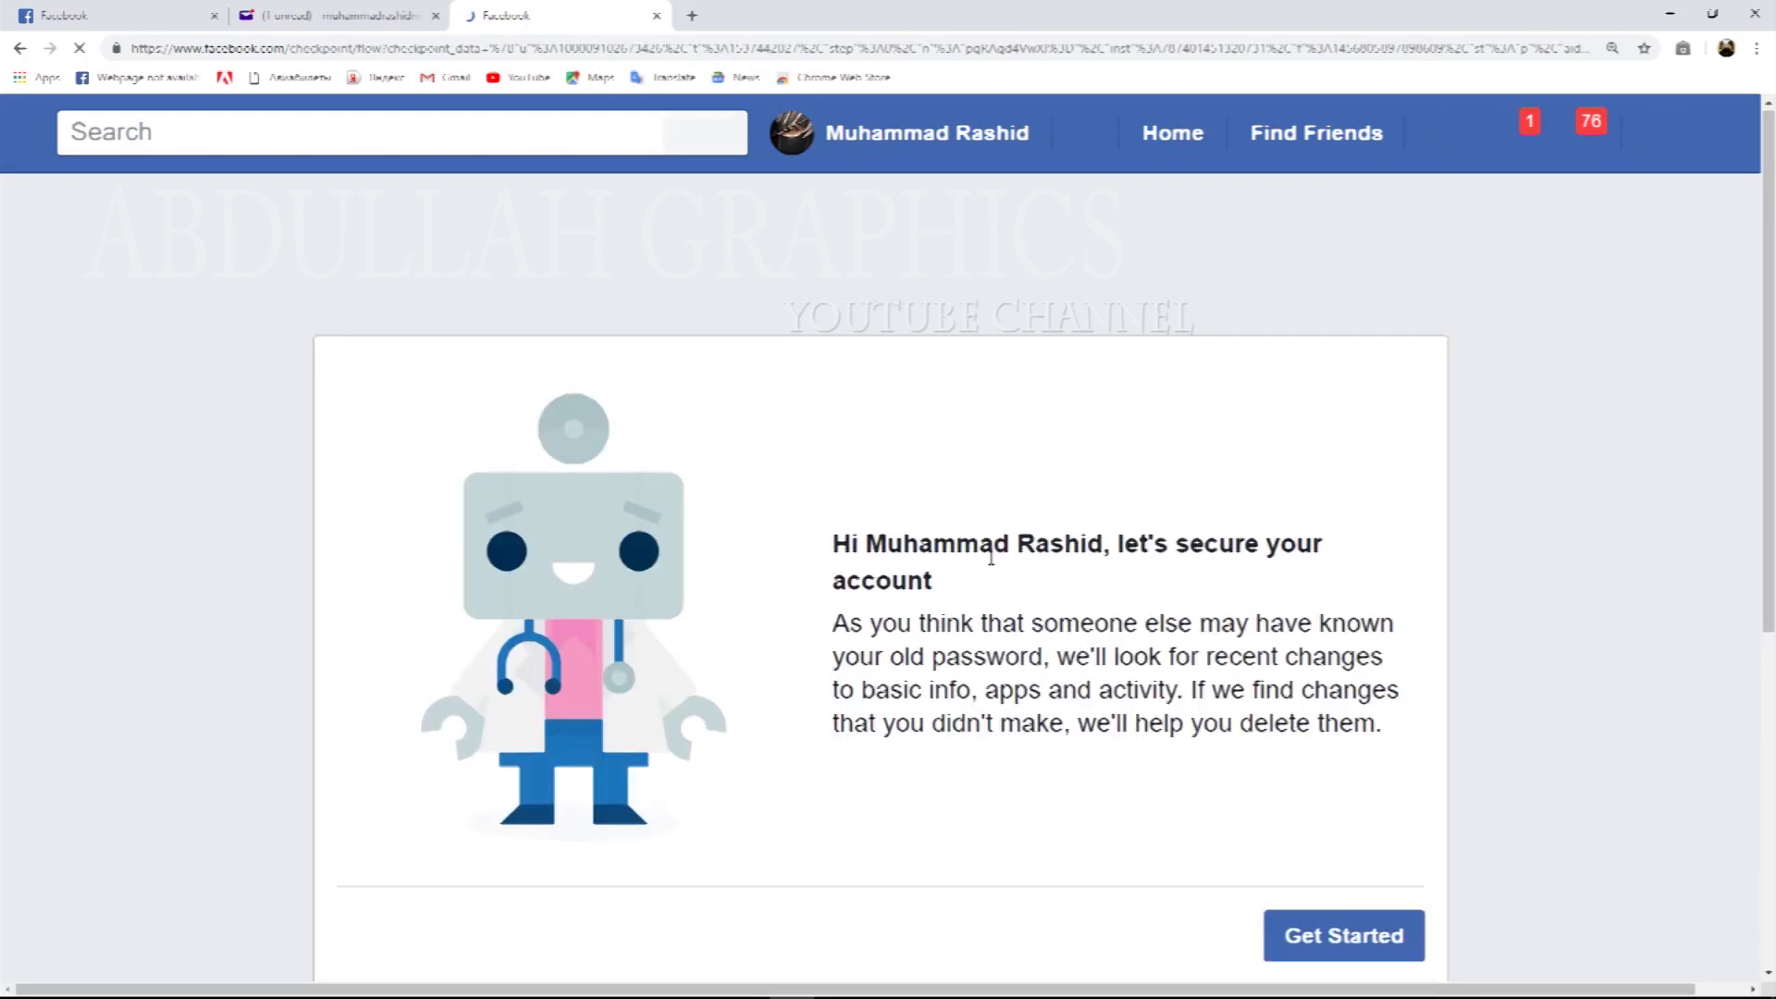
# Start the account check for recent changes with Get Started on the secure-your-account page.
pyautogui.scroll(-1, 989, 564)
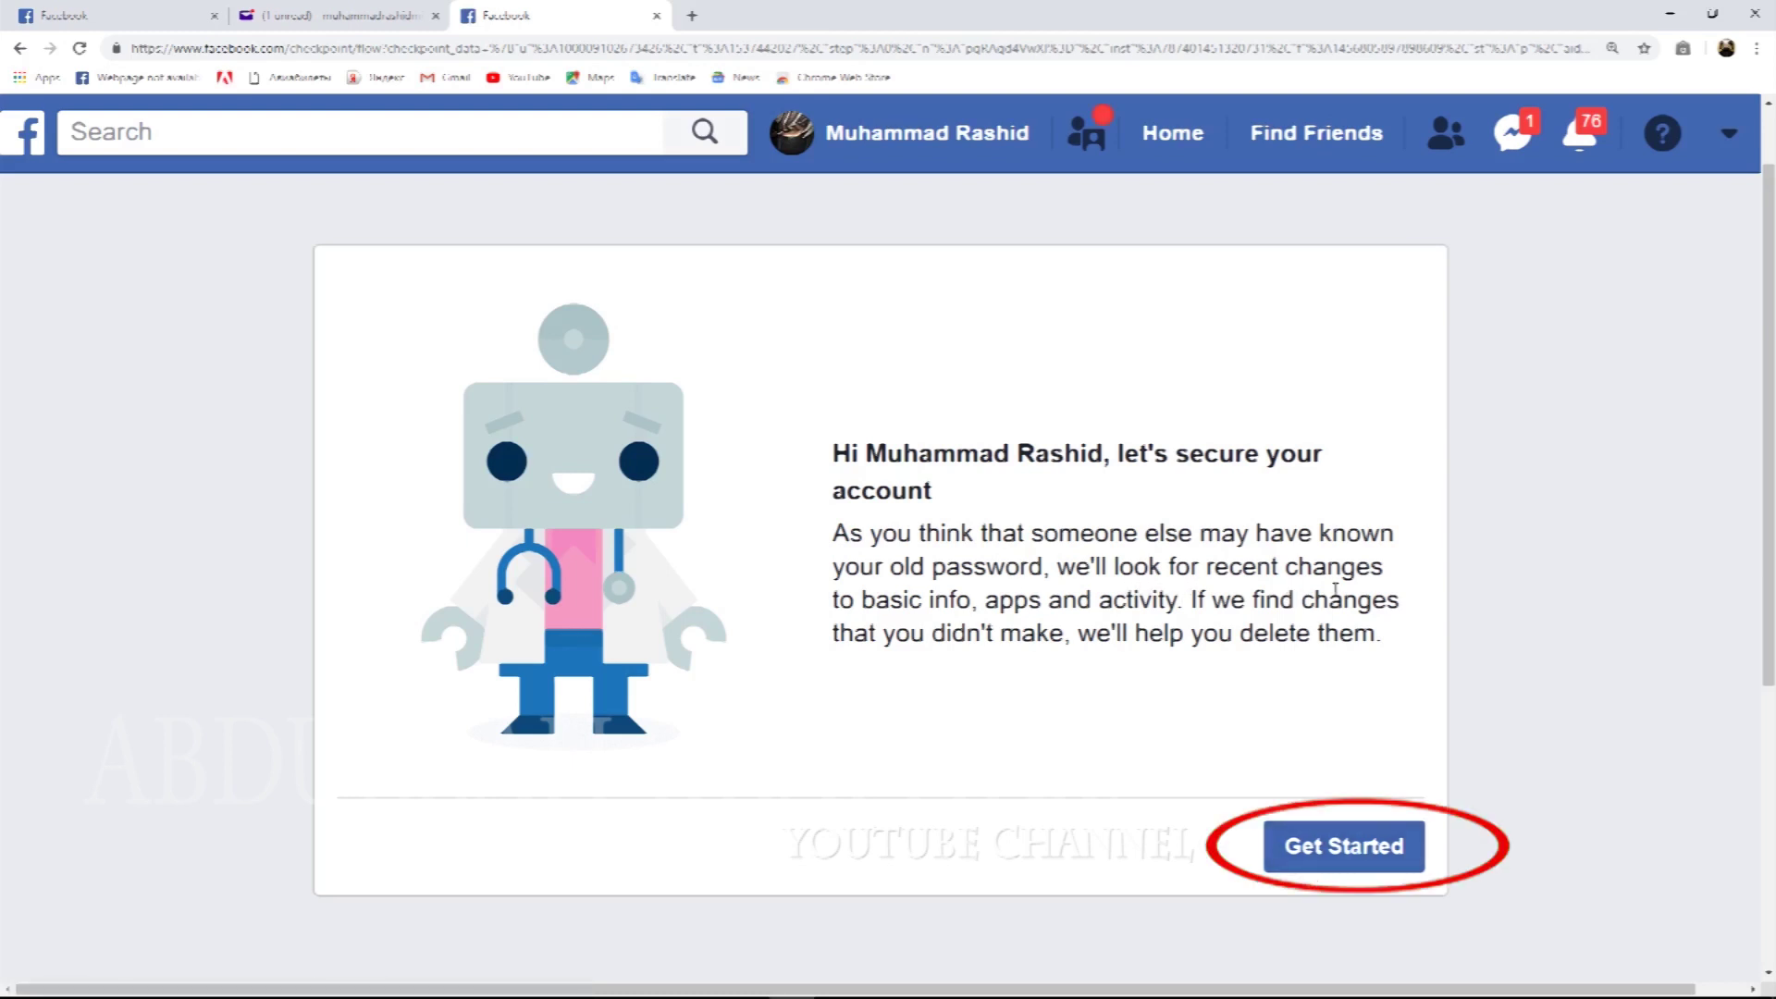
pyautogui.click(1351, 859)
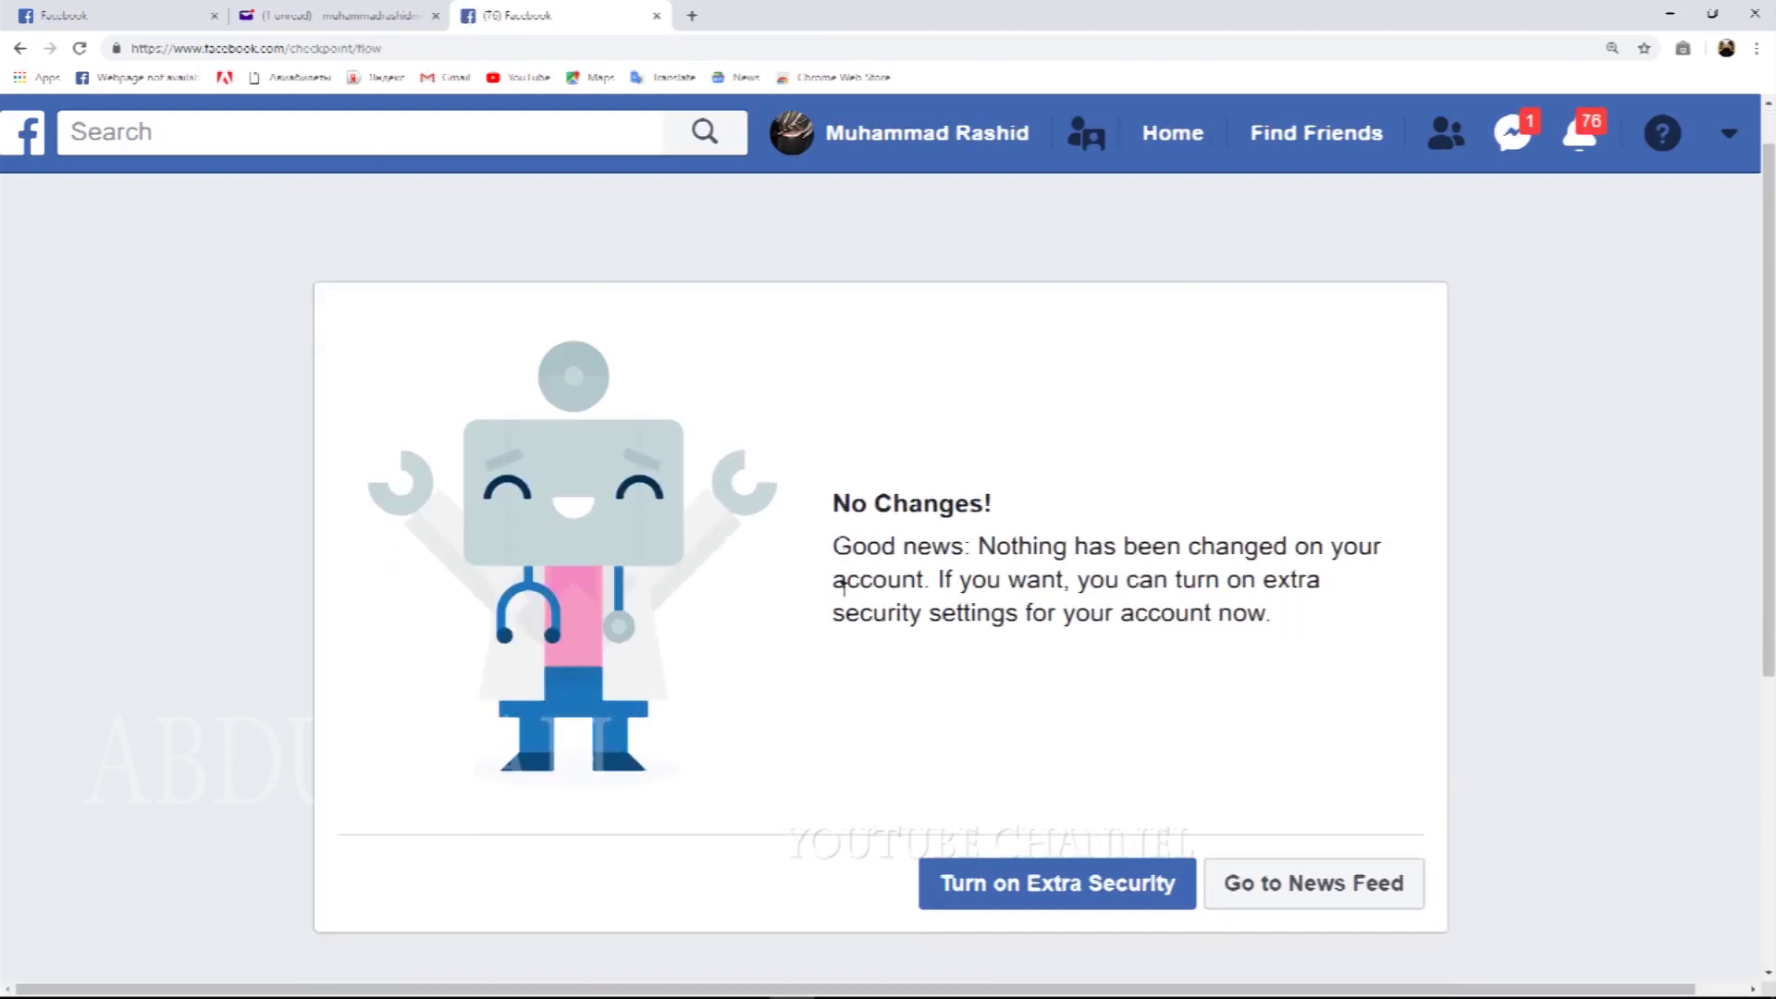
# Highlight the 'No Changes!' and 'Good news' text, then choose Turn on Extra Security.
pyautogui.scroll(-1, 843, 582)
pyautogui.moveTo(836, 375); pyautogui.dragTo(998, 373)
pyautogui.click(842, 422)
pyautogui.moveTo(843, 422); pyautogui.dragTo(978, 417)
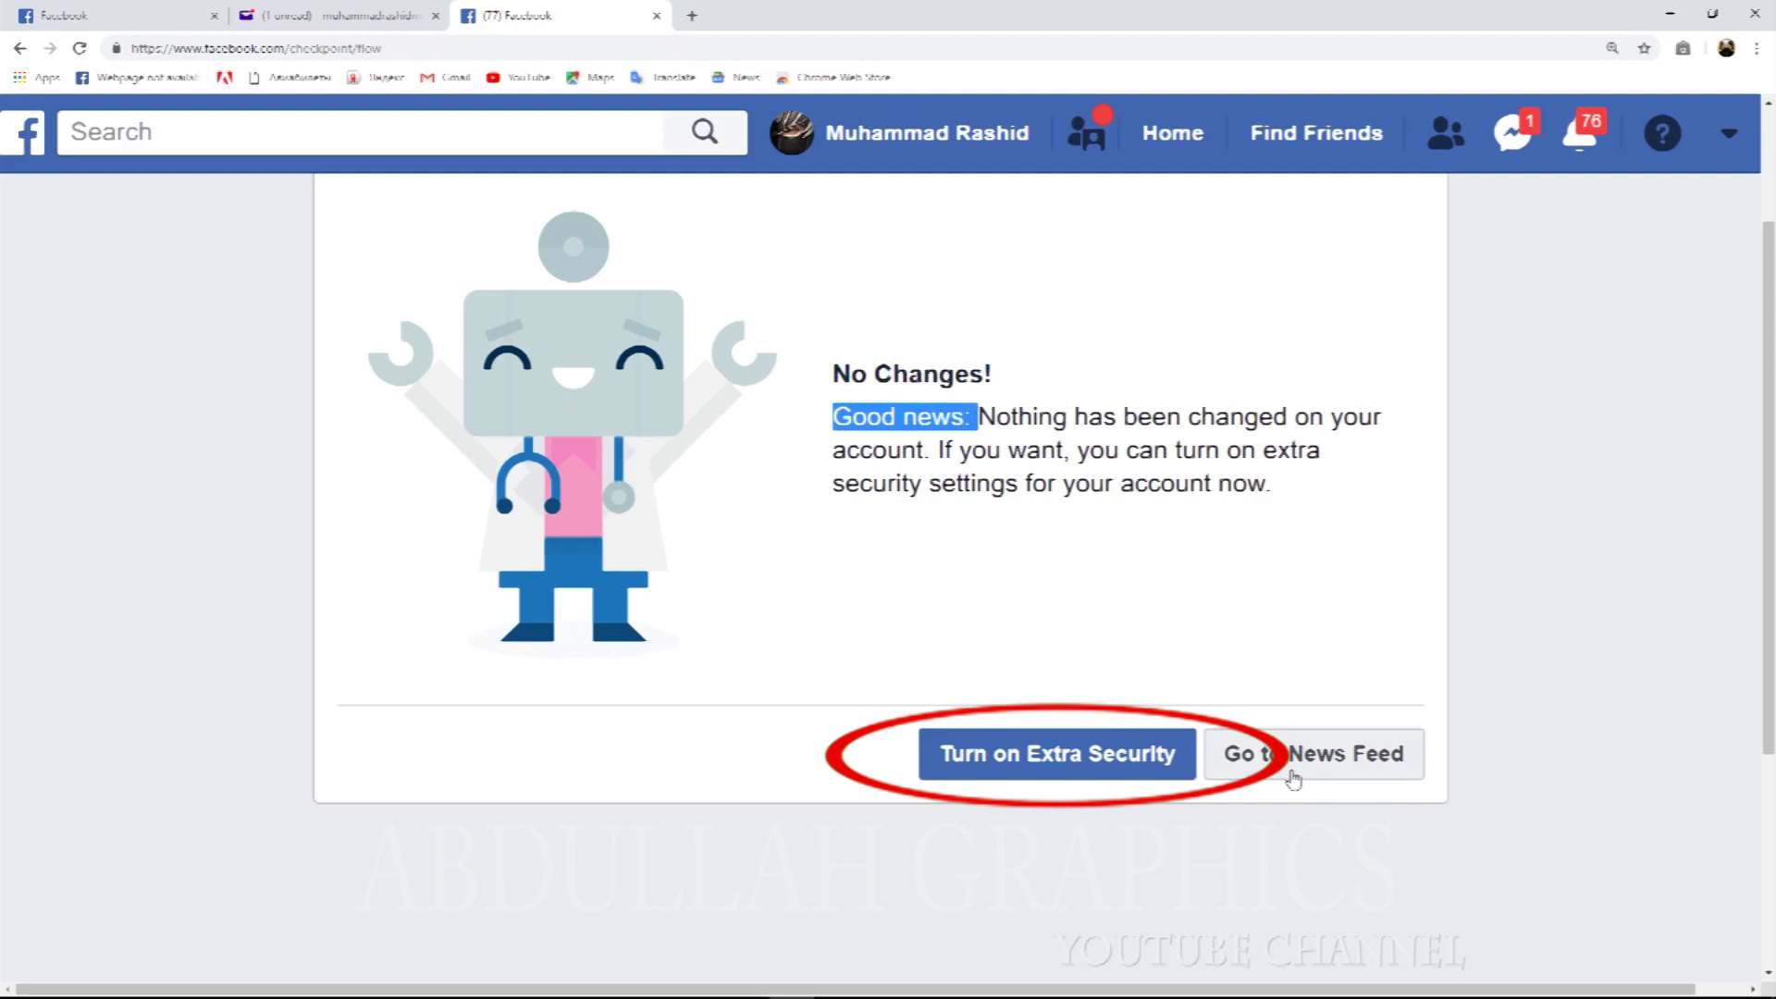
pyautogui.click(967, 781)
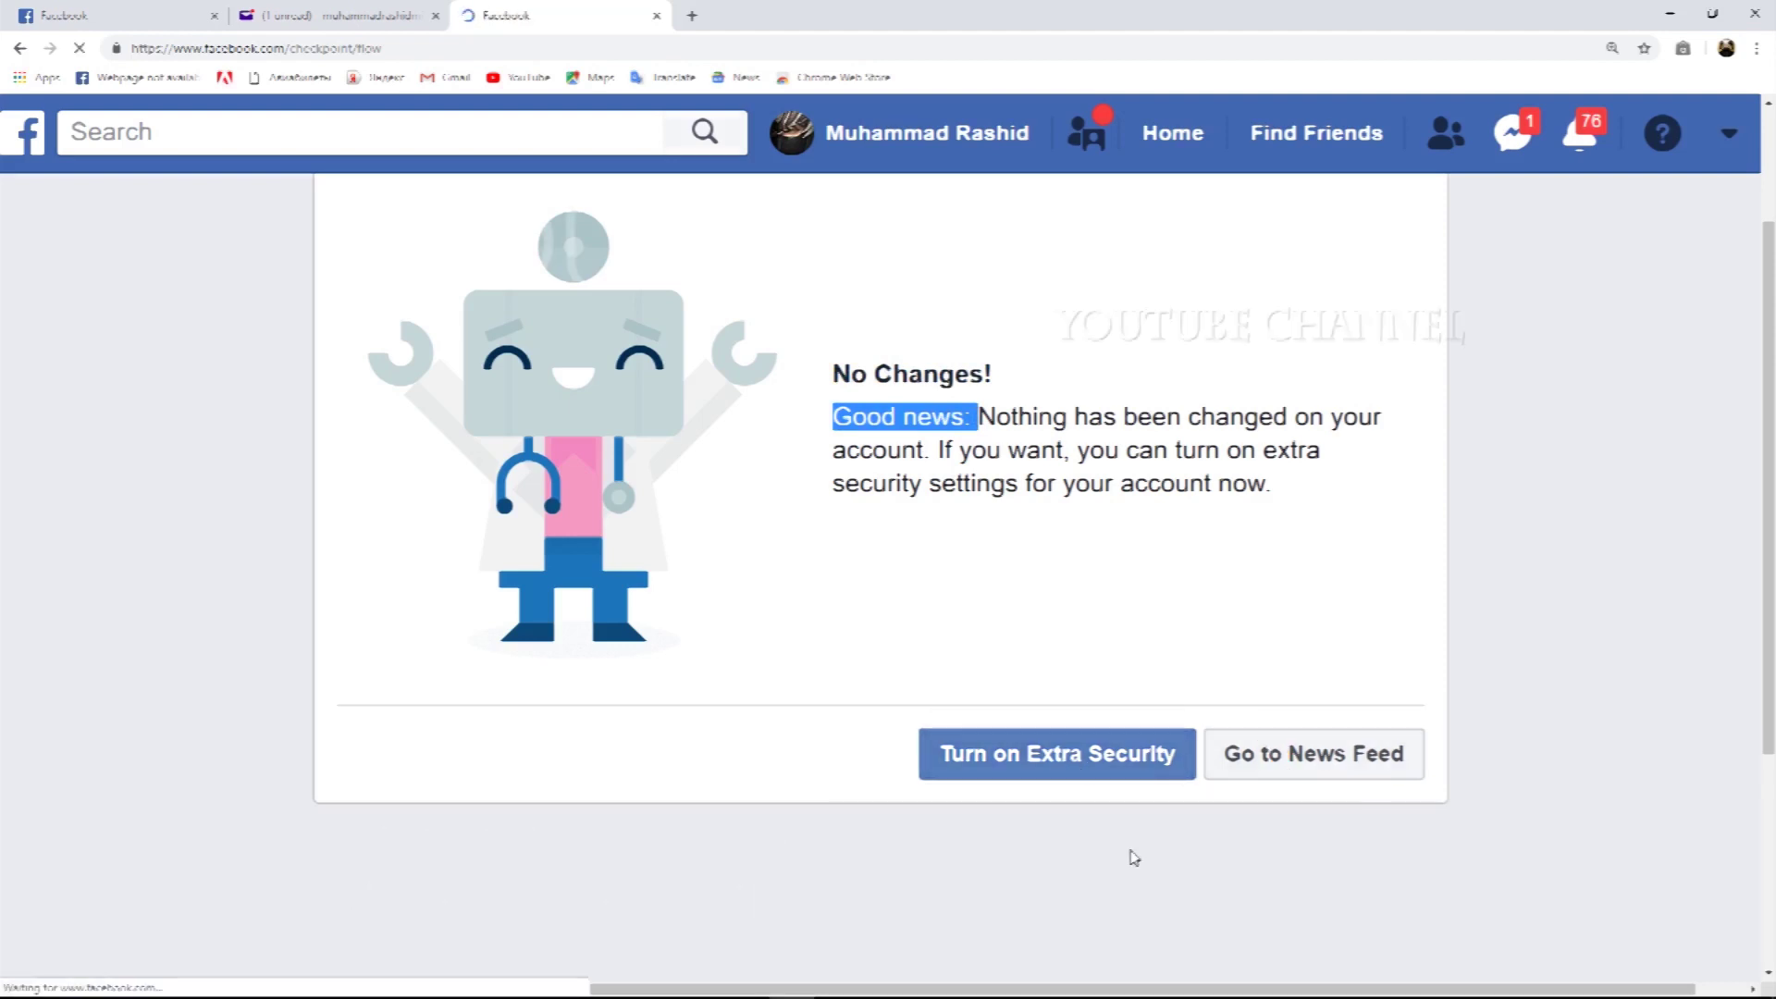
# Turn on login alerts both as notifications and by e-mail.
pyautogui.scroll(-1, 1146, 845)
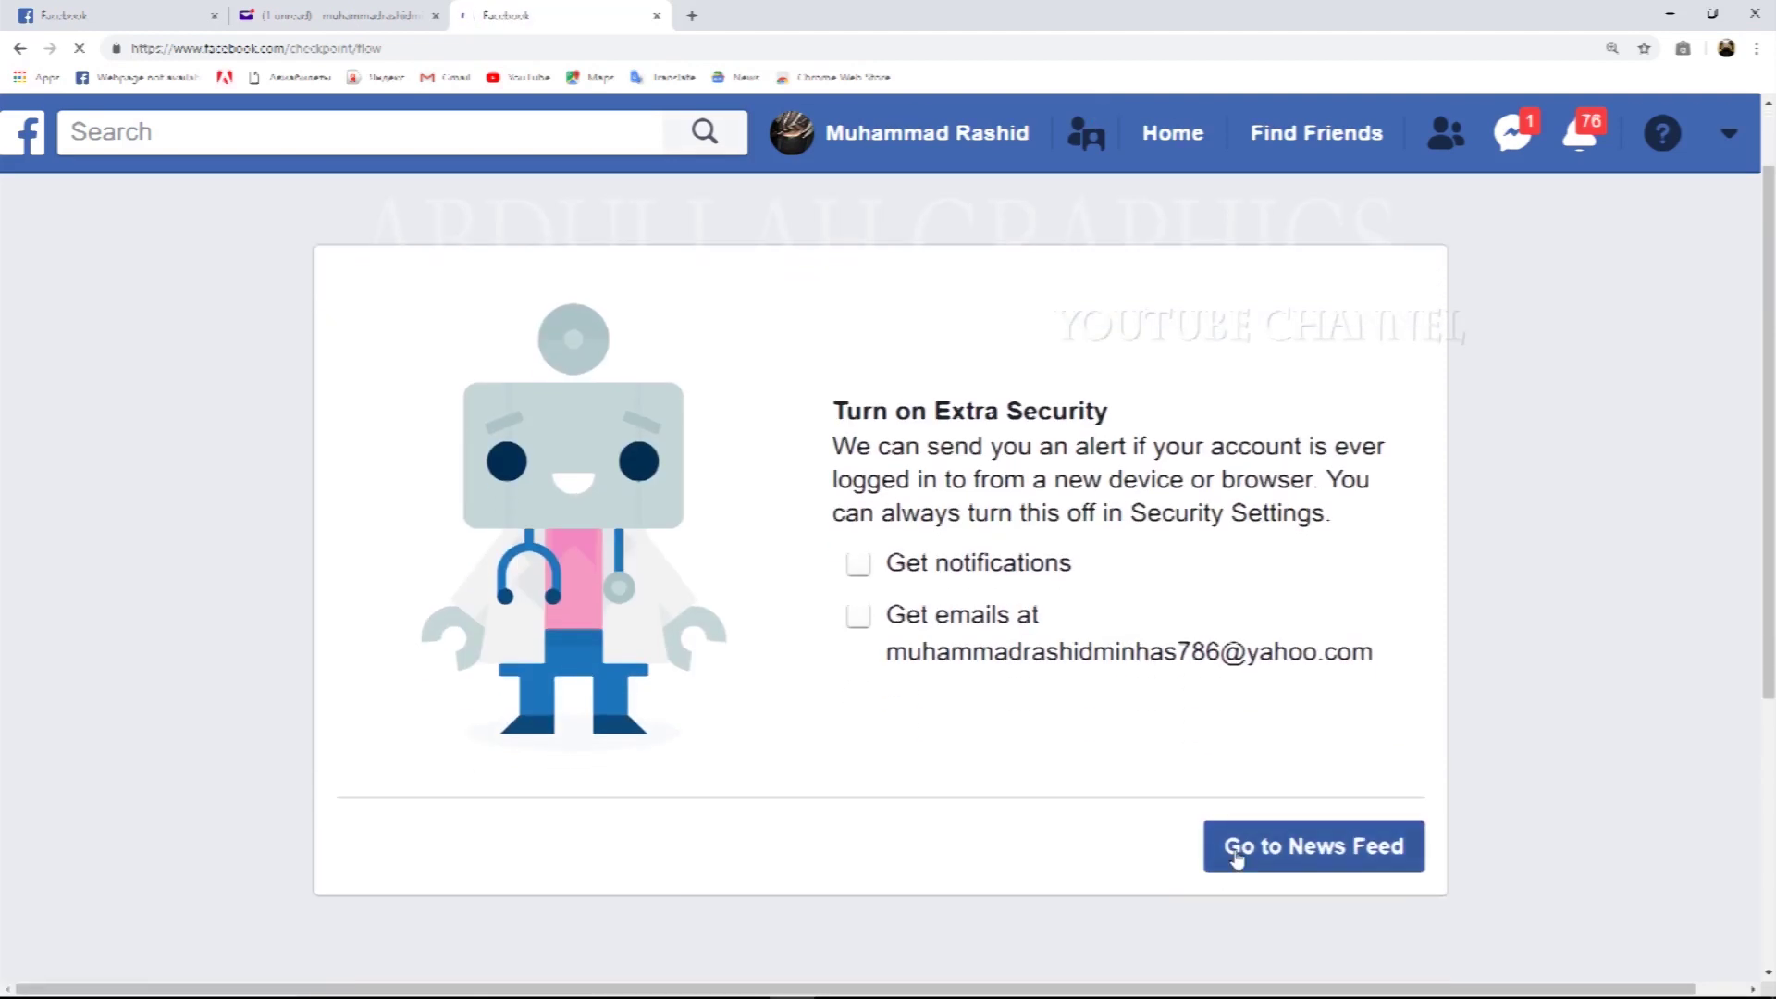
pyautogui.click(857, 566)
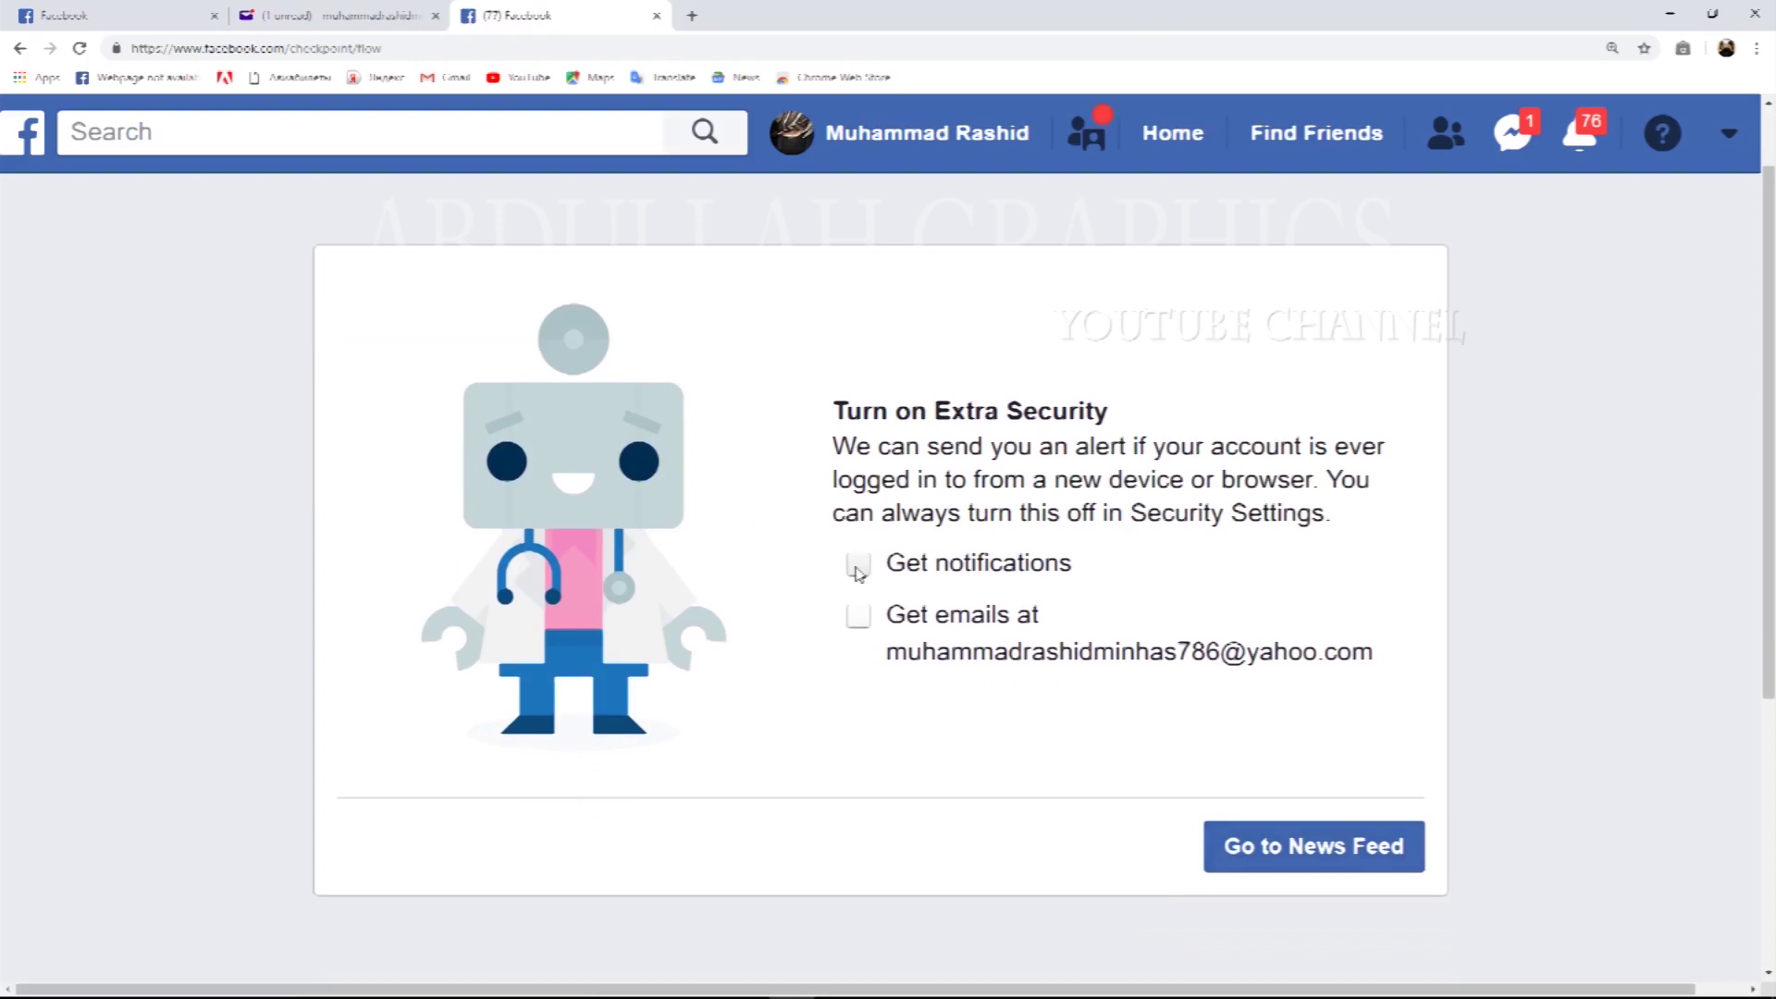
pyautogui.click(858, 618)
# Highlight the extra security heading, then leave for the News Feed.
pyautogui.moveTo(844, 413); pyautogui.dragTo(1119, 421)
pyautogui.moveTo(832, 411); pyautogui.dragTo(1129, 416)
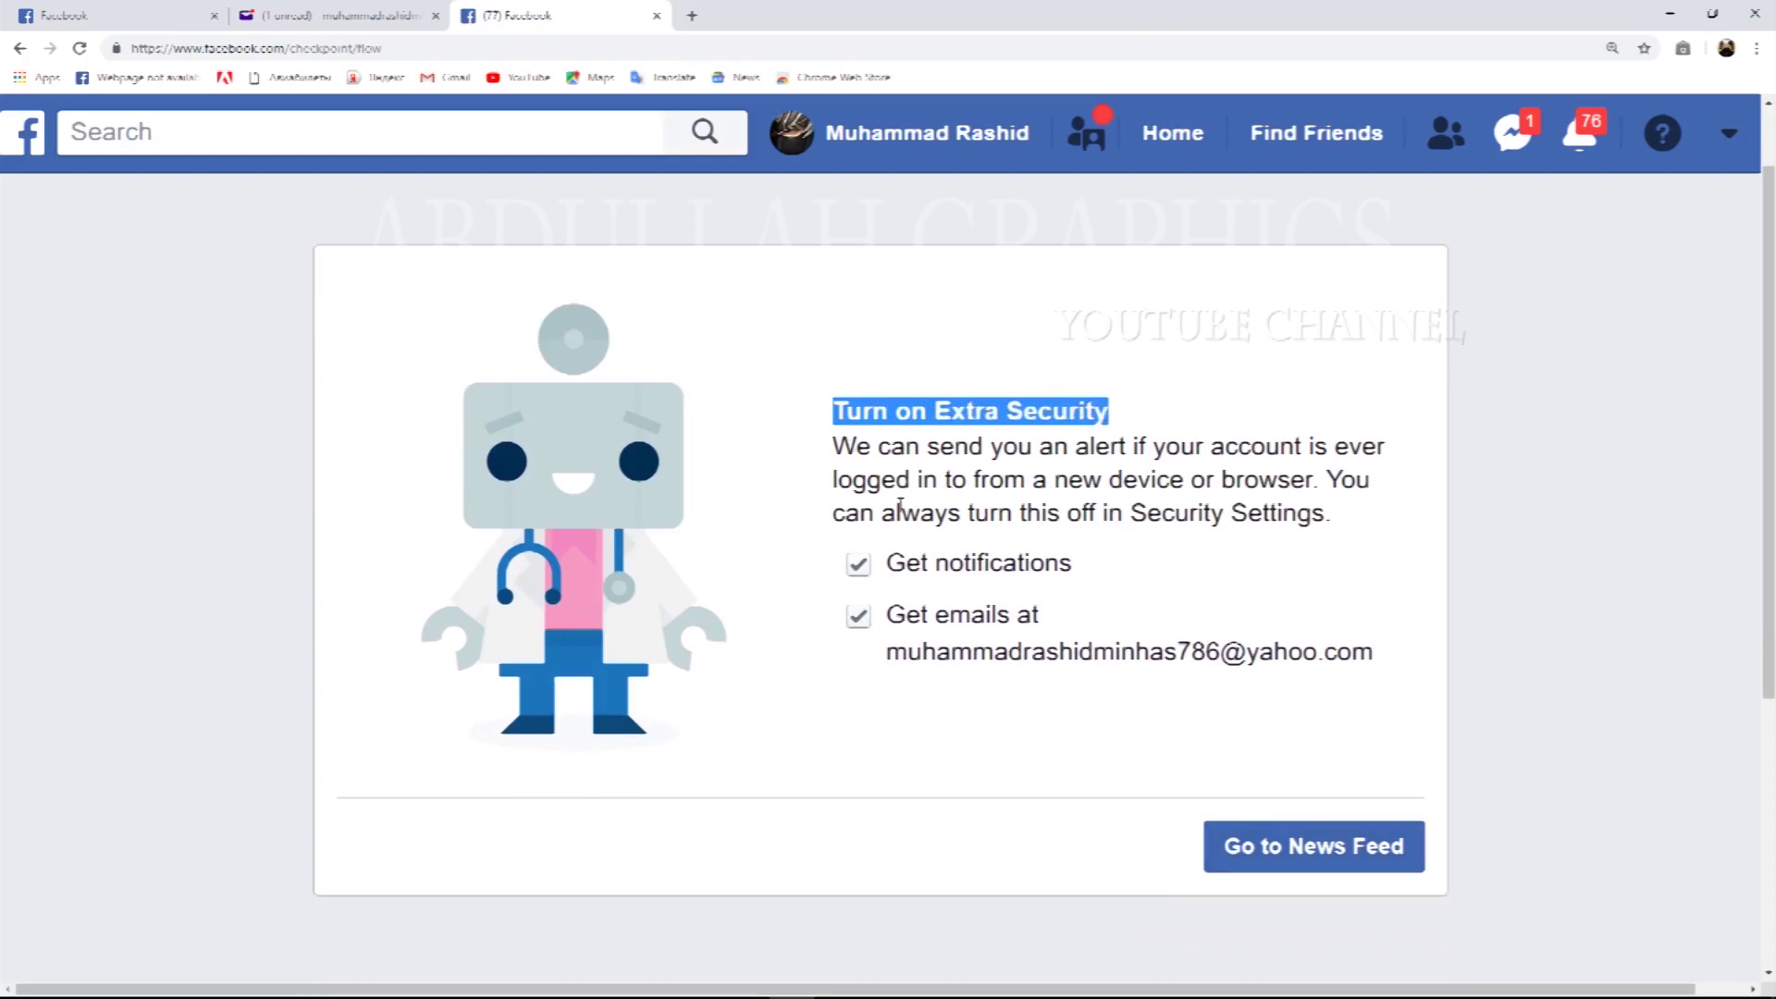
pyautogui.click(912, 422)
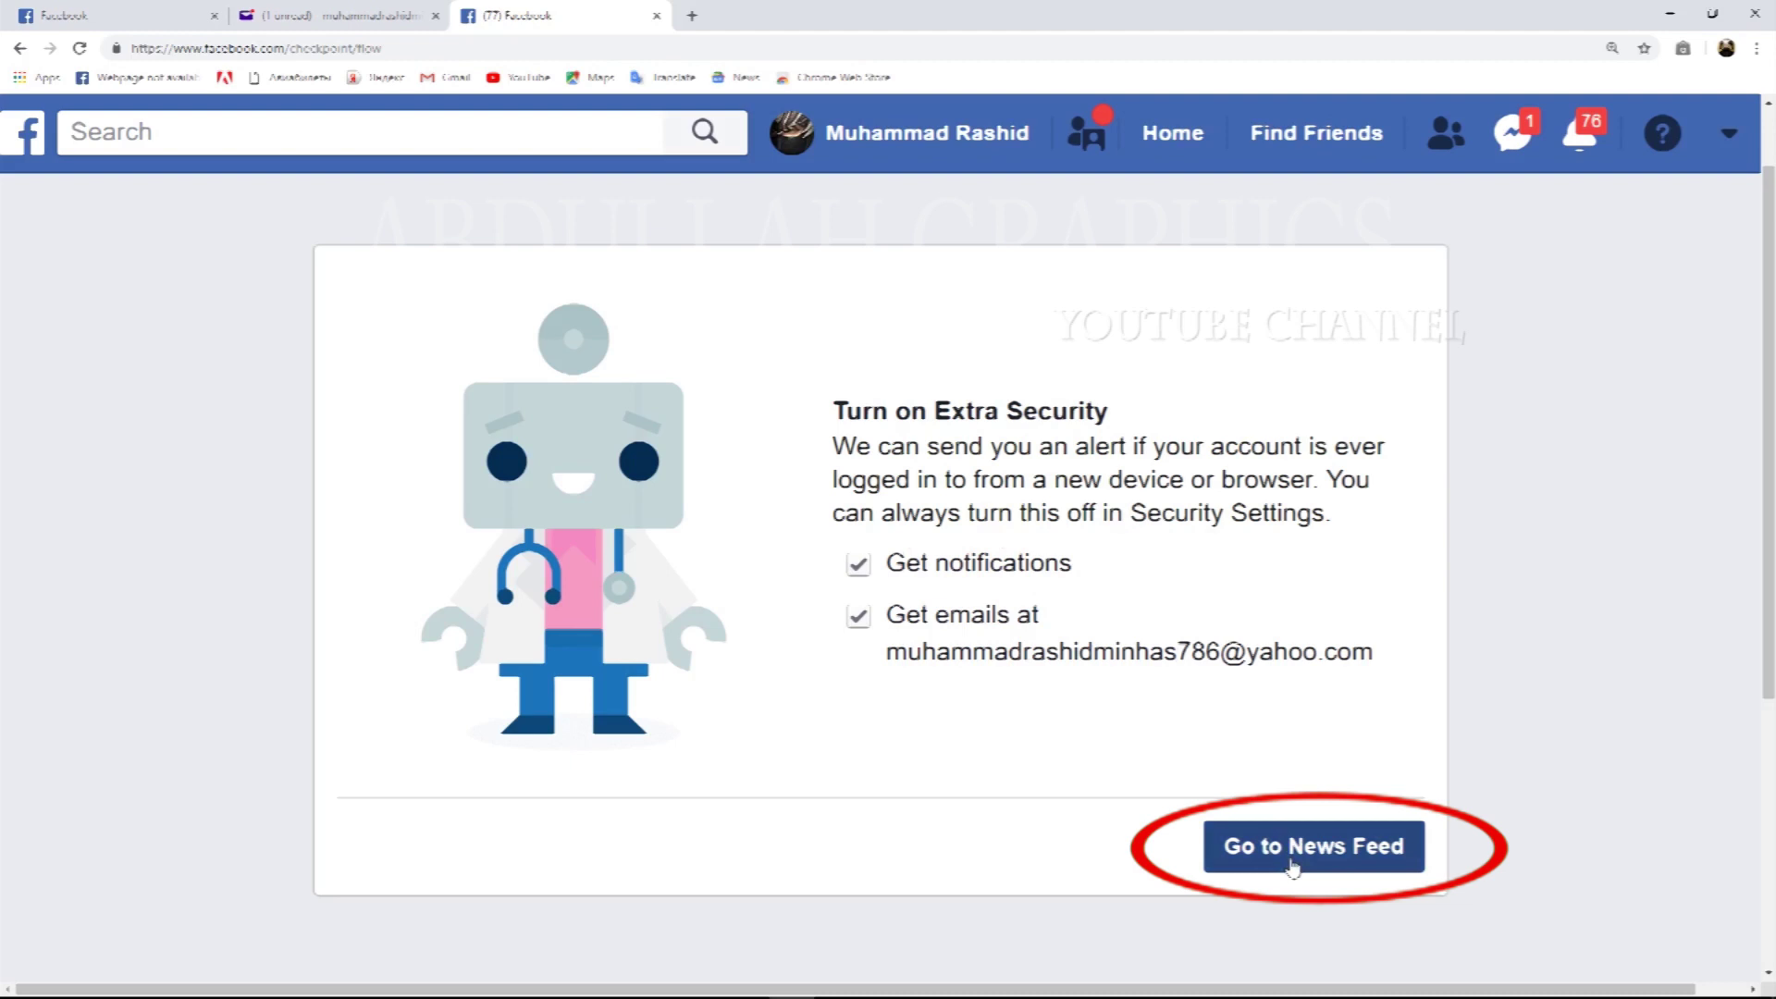
pyautogui.click(1292, 867)
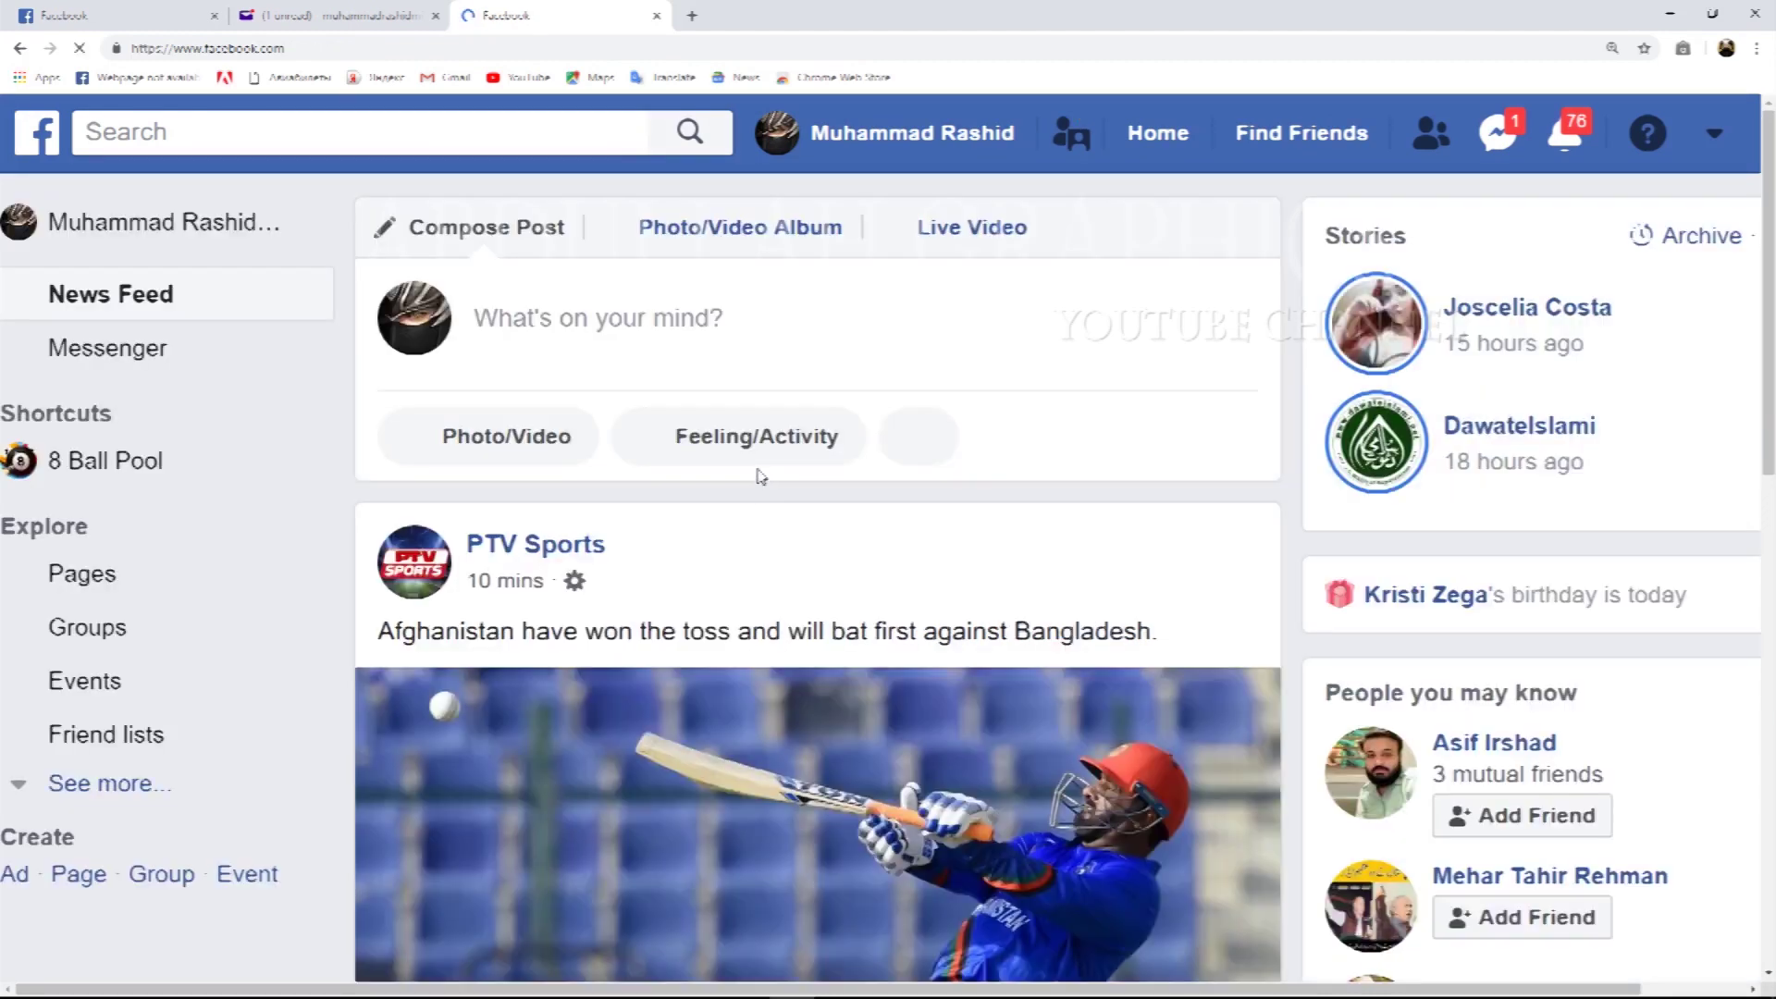